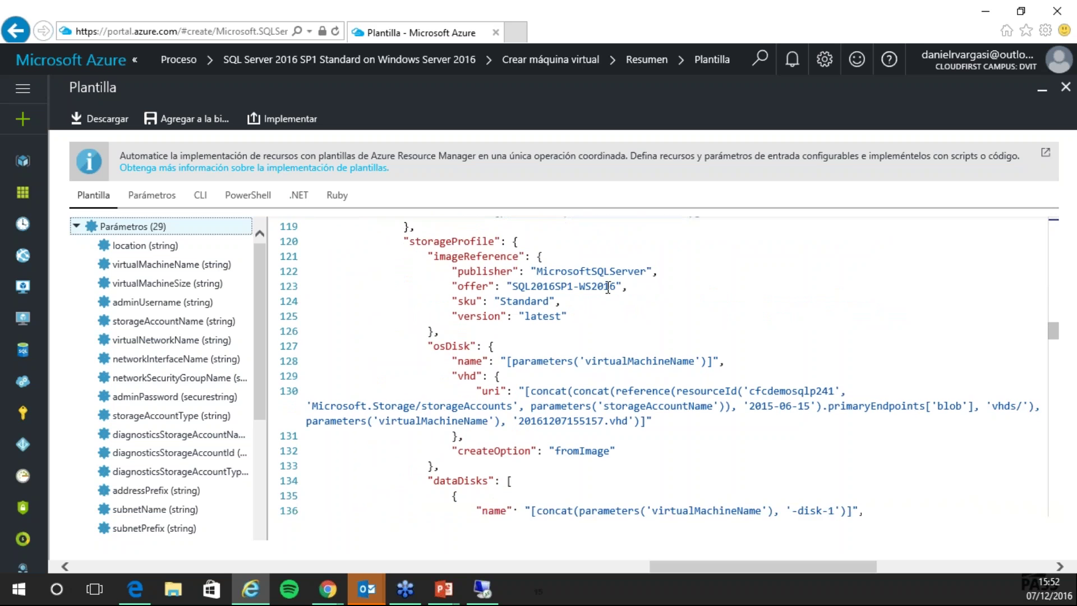
Examine the virtual machine deployment template from the storage profile through the outputs, and back up to its parameter definitions.
scroll(608, 287, down, 3)
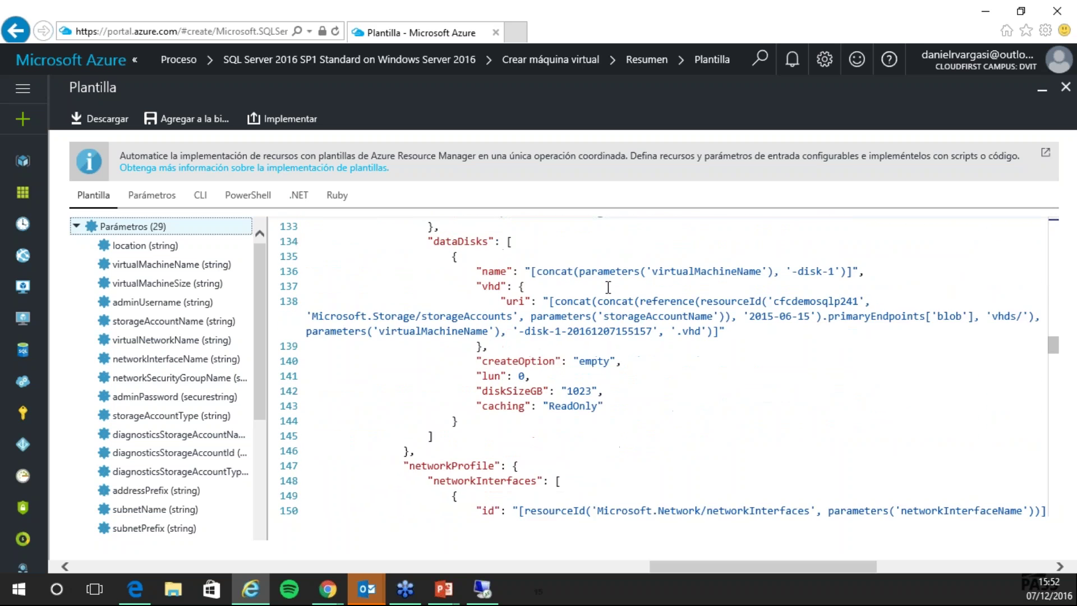
scroll(608, 287, down, 9)
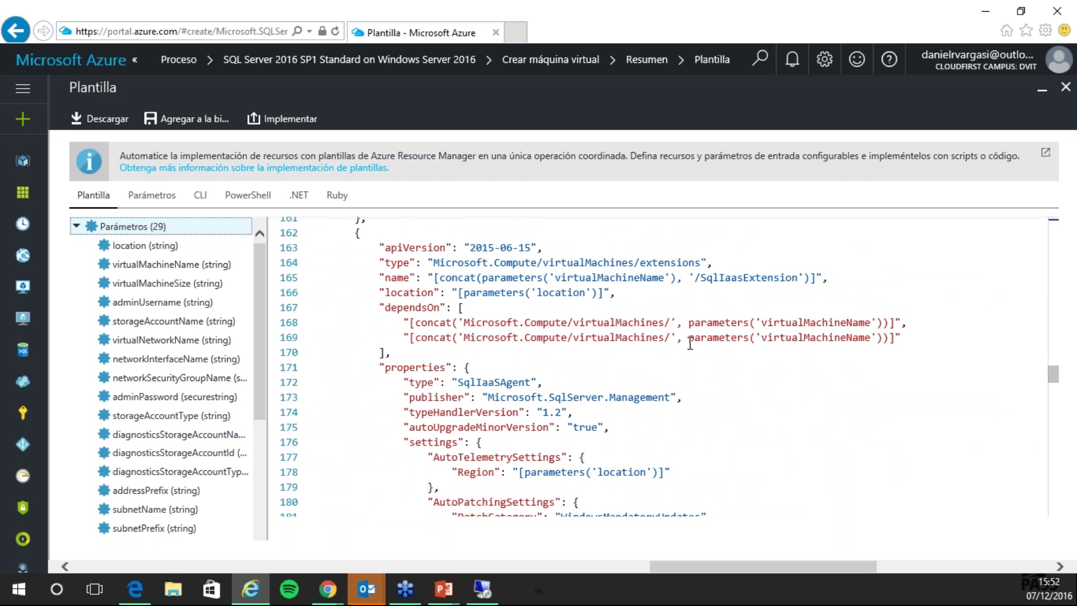
click(1042, 89)
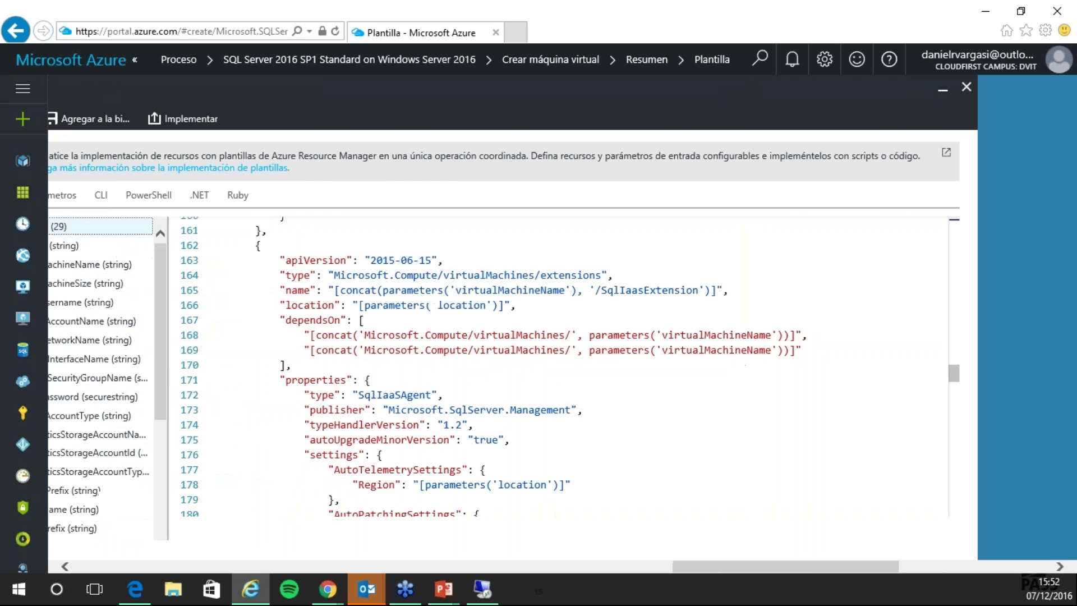
scroll(697, 348, down, 10)
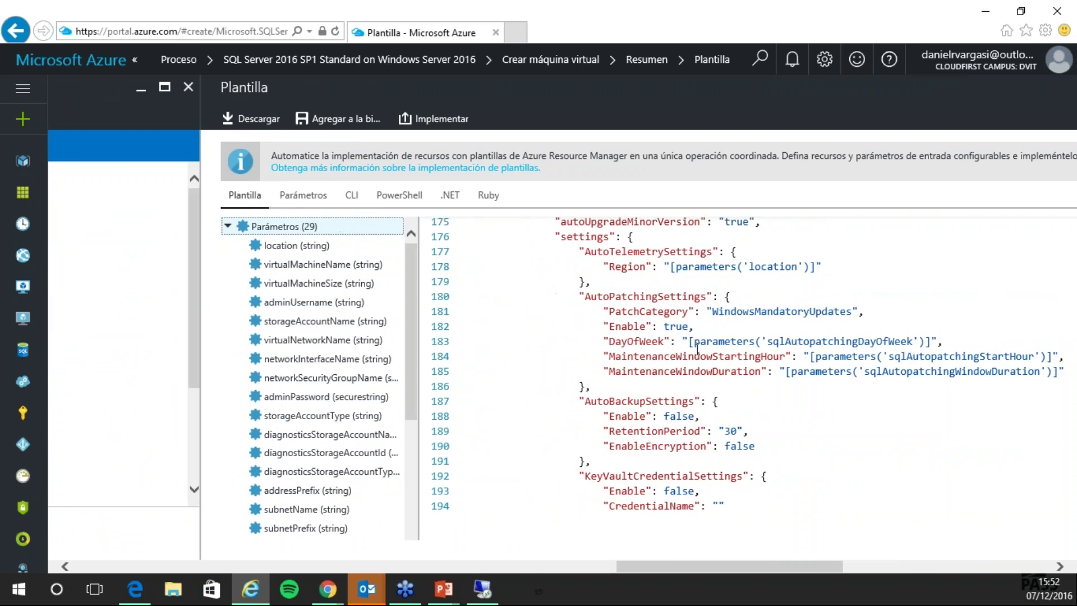
scroll(698, 348, down, 5)
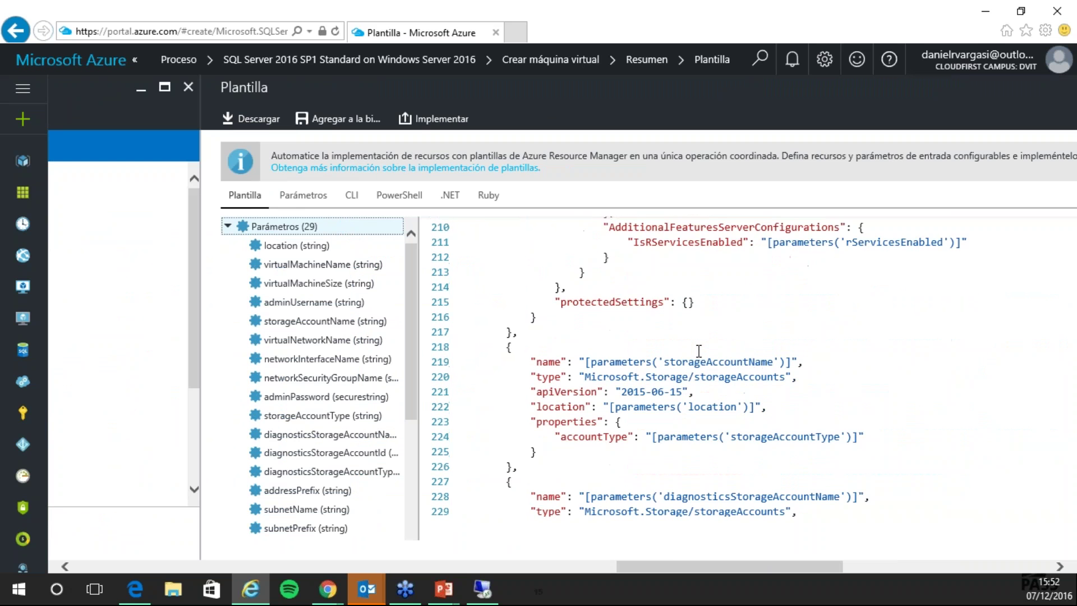
scroll(699, 351, down, 20)
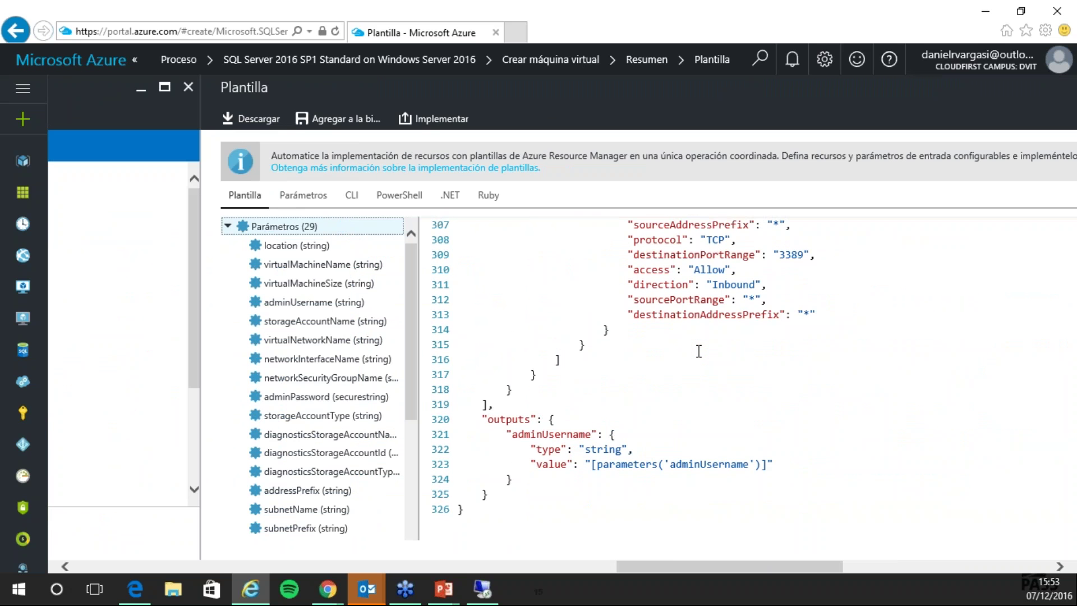
scroll(699, 351, up, 20)
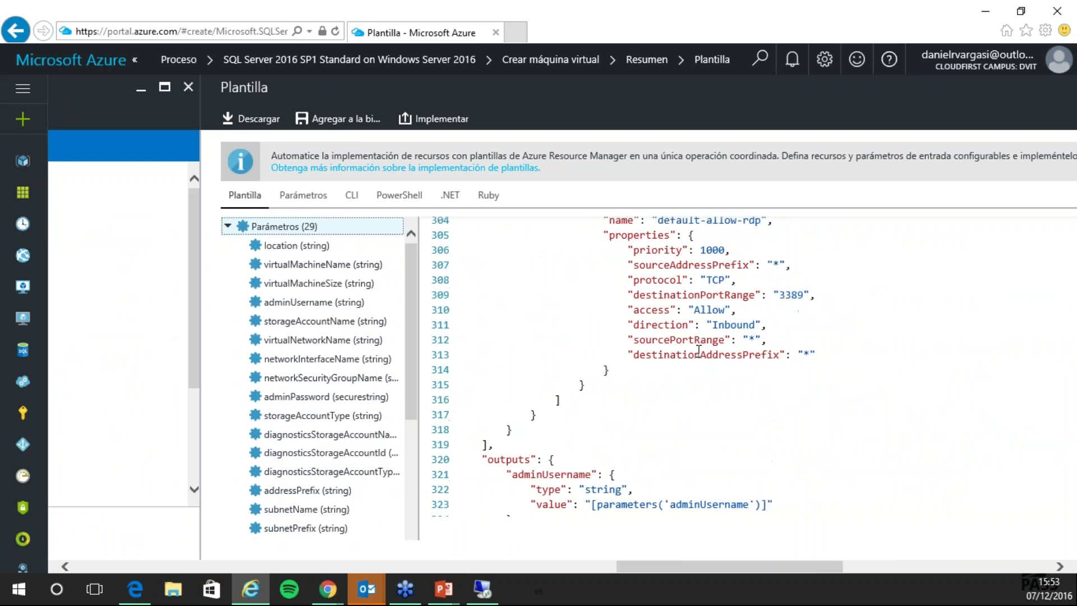
scroll(695, 335, up, 20)
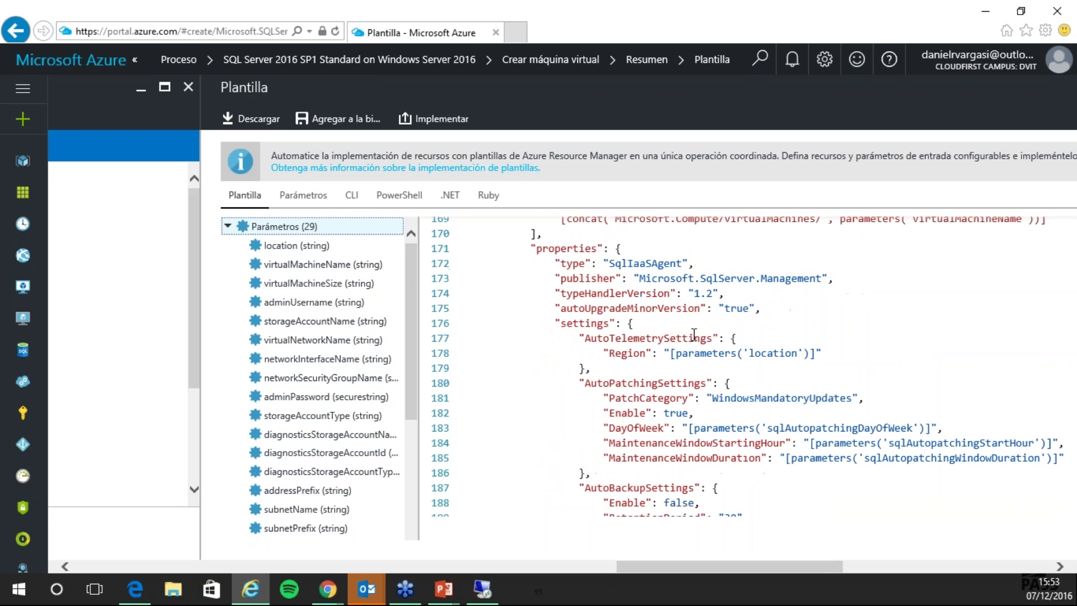
scroll(655, 269, up, 3)
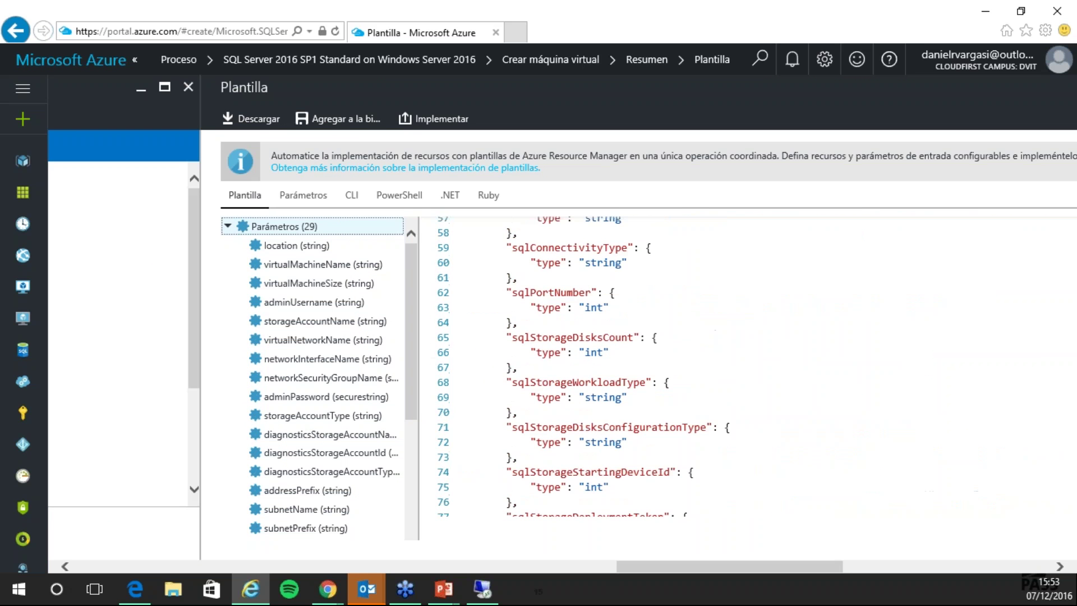
scroll(648, 290, up, 17)
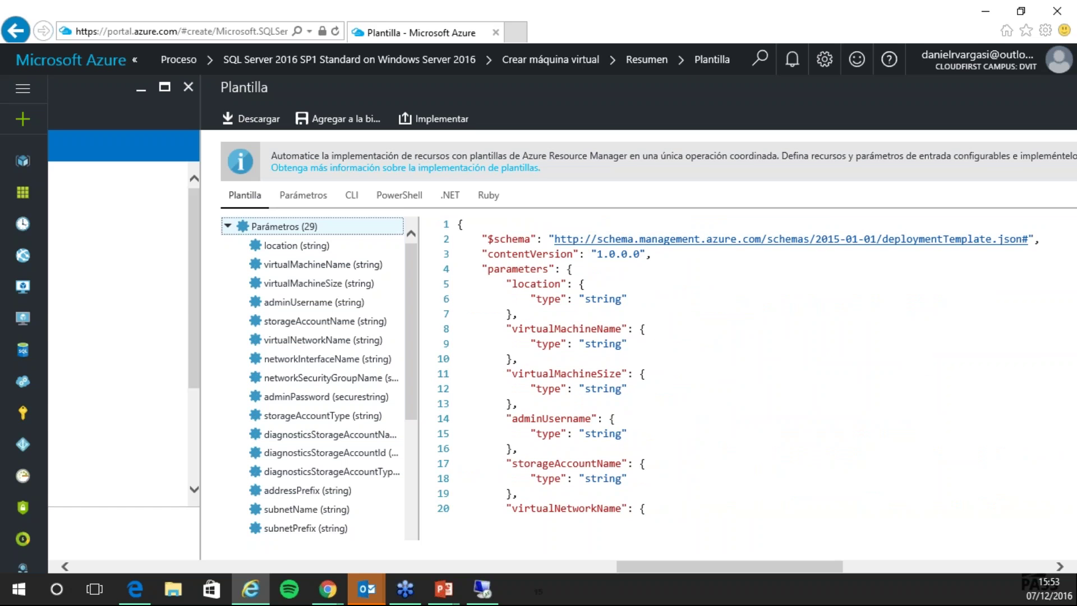
Close the template view and accept the validated summary to create the SQL Server 2016 virtual machine.
click(904, 565)
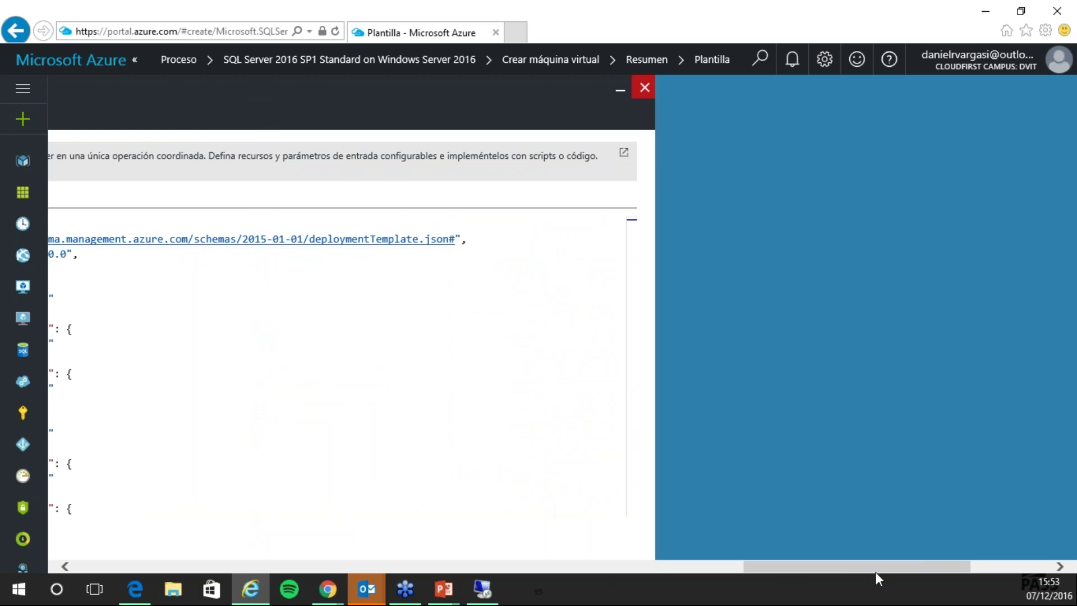
click(644, 86)
scroll(411, 387, down, 5)
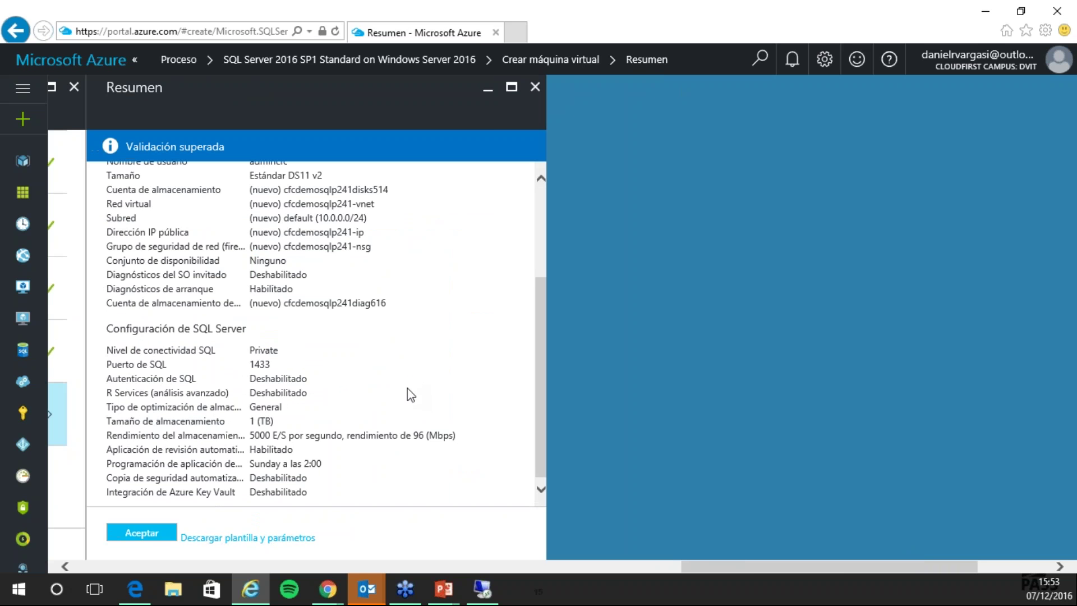
key(Tab)
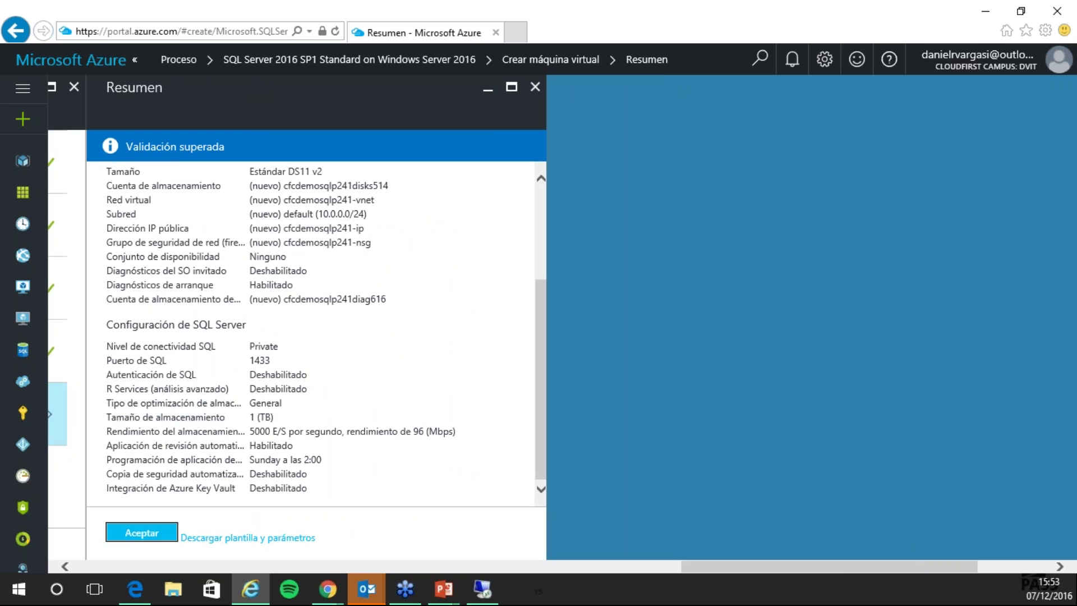
key(Return)
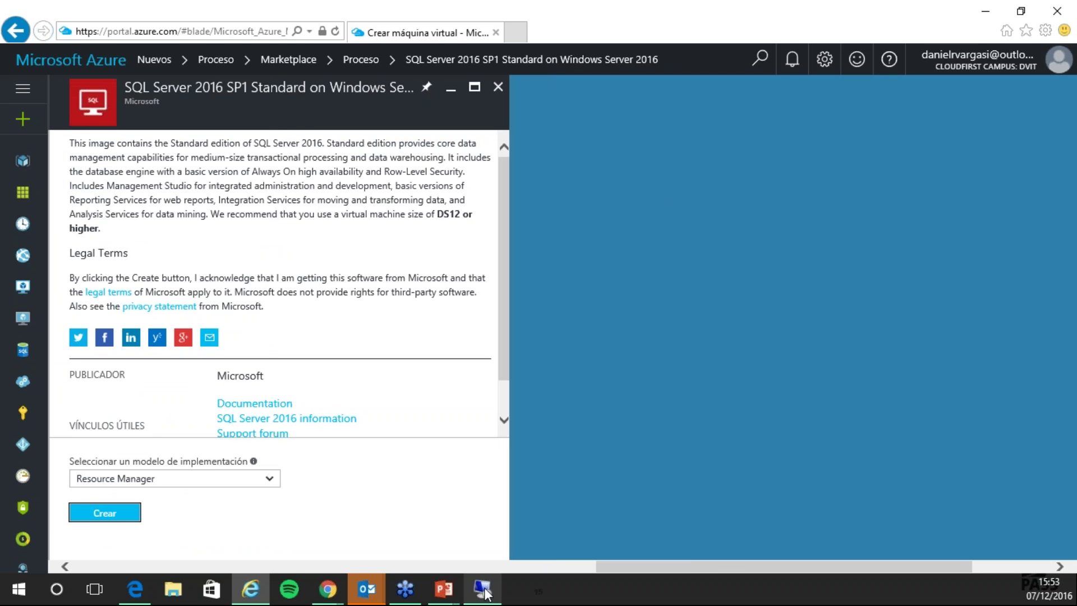
Switch to the remote desktop session and minimize SQL Server Configuration Manager.
mouse_move(485, 593)
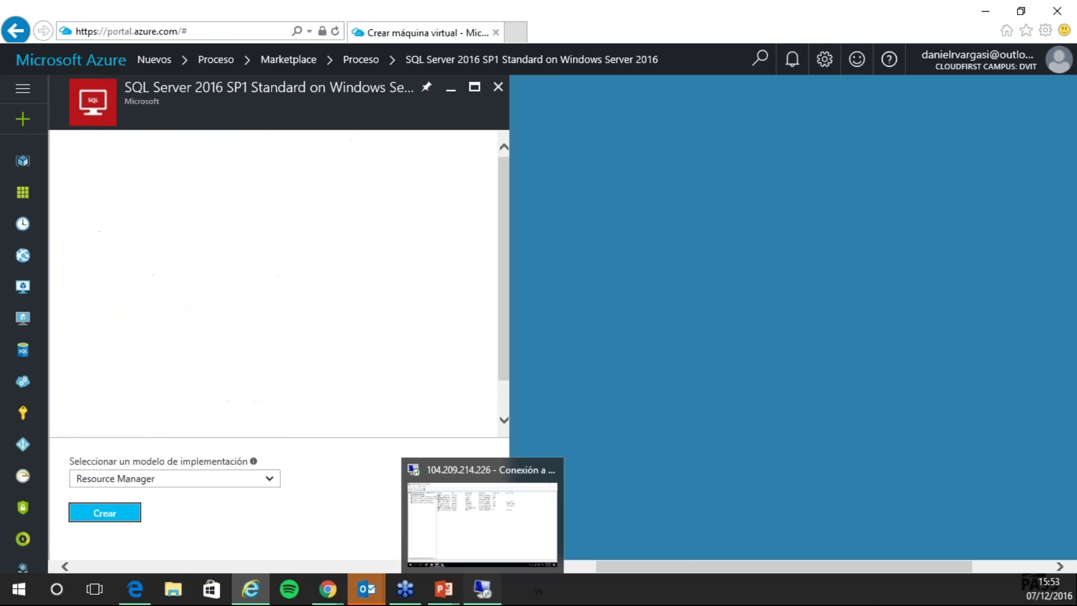
click(483, 524)
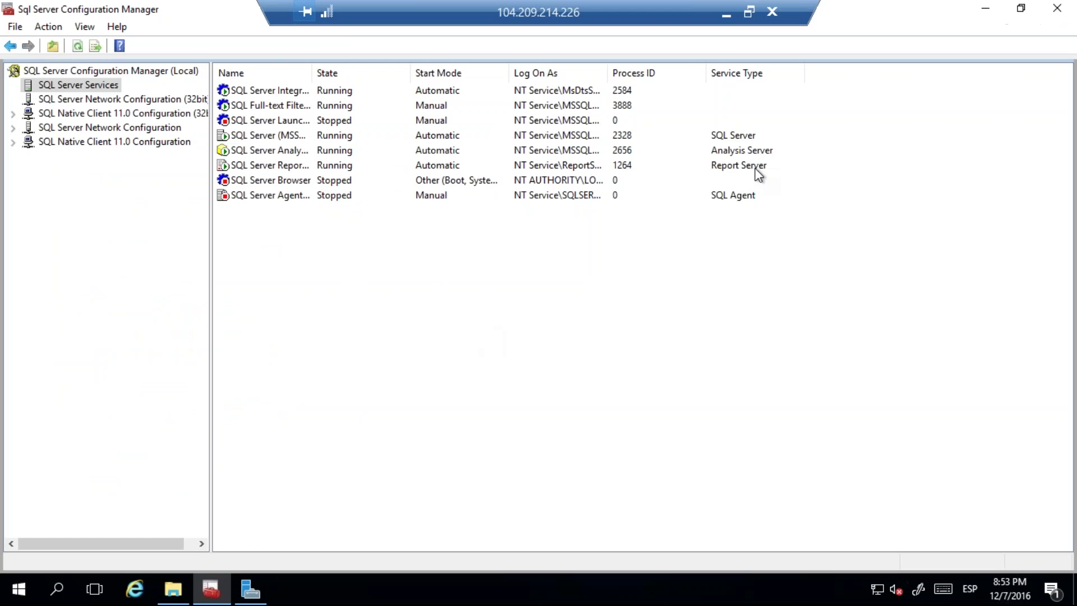
click(997, 12)
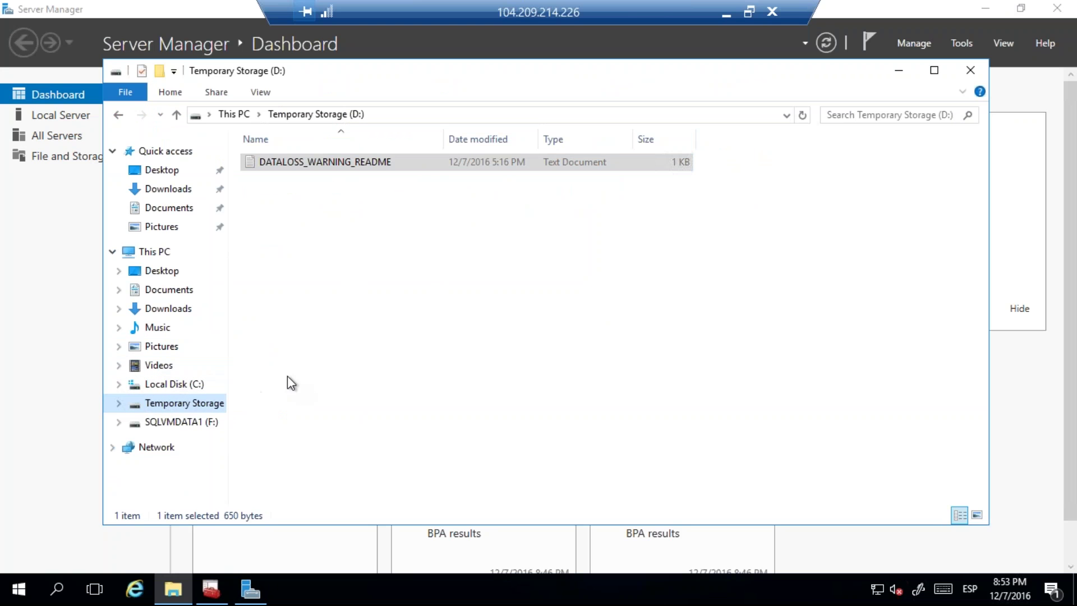
Open DATALOSS_WARNING_README on the Temporary Storage (D:) drive, read the sentence about data loss, and close the file.
double_click(335, 167)
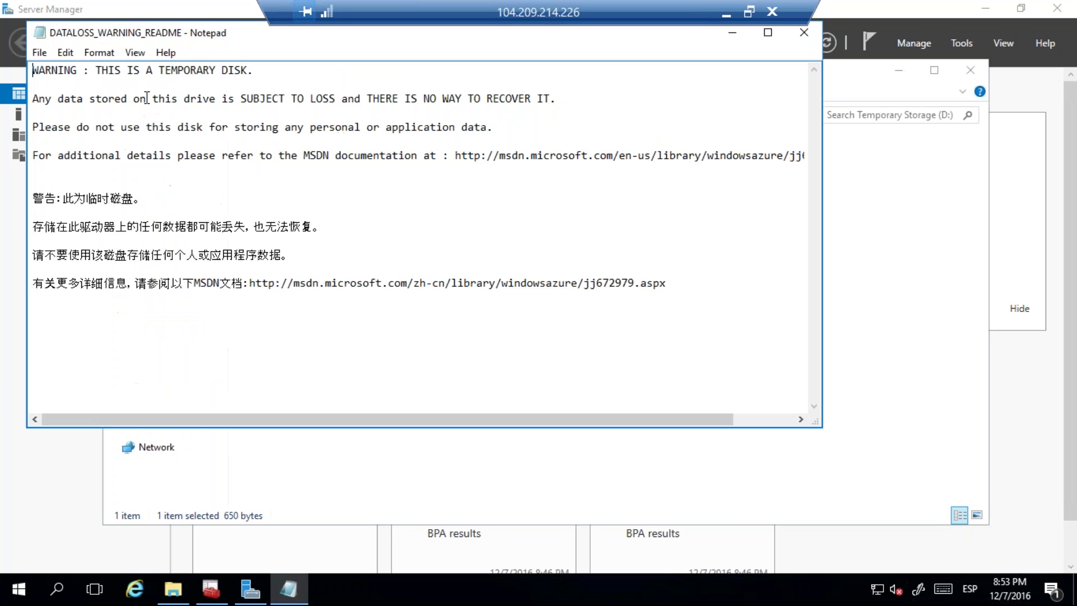
drag(147, 98, 362, 100)
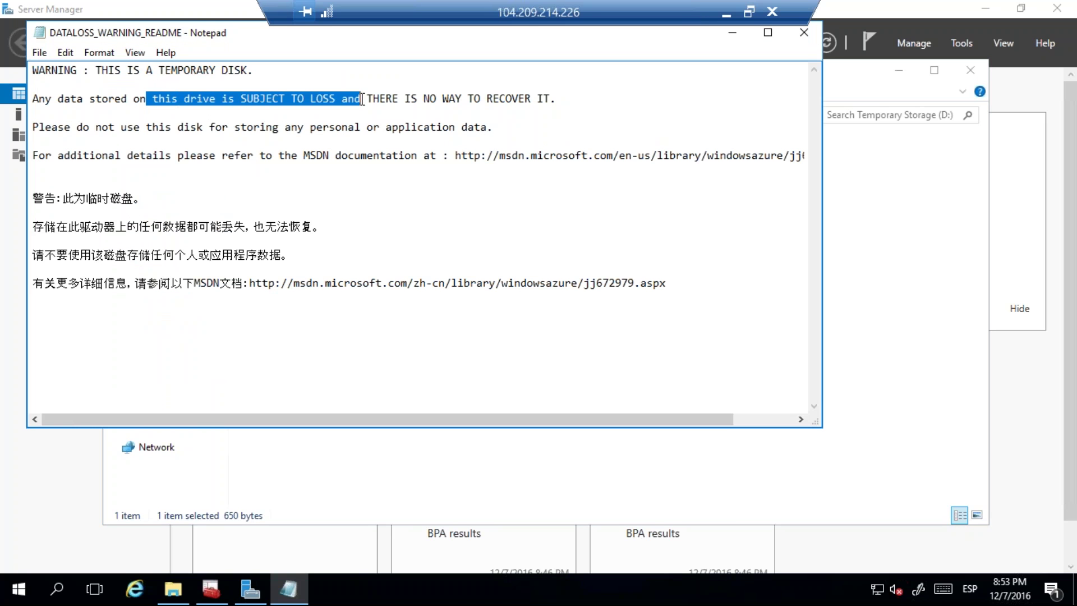
click(803, 40)
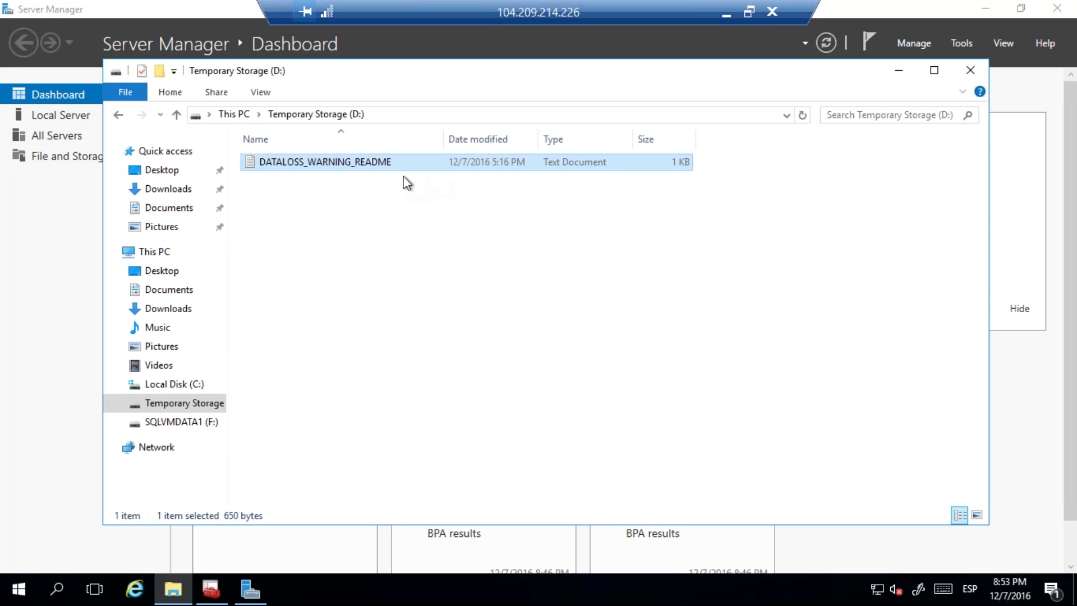
Compare the contents of the SQLVMDATA1 (F:) drive with those of Temporary Storage (D:).
click(158, 423)
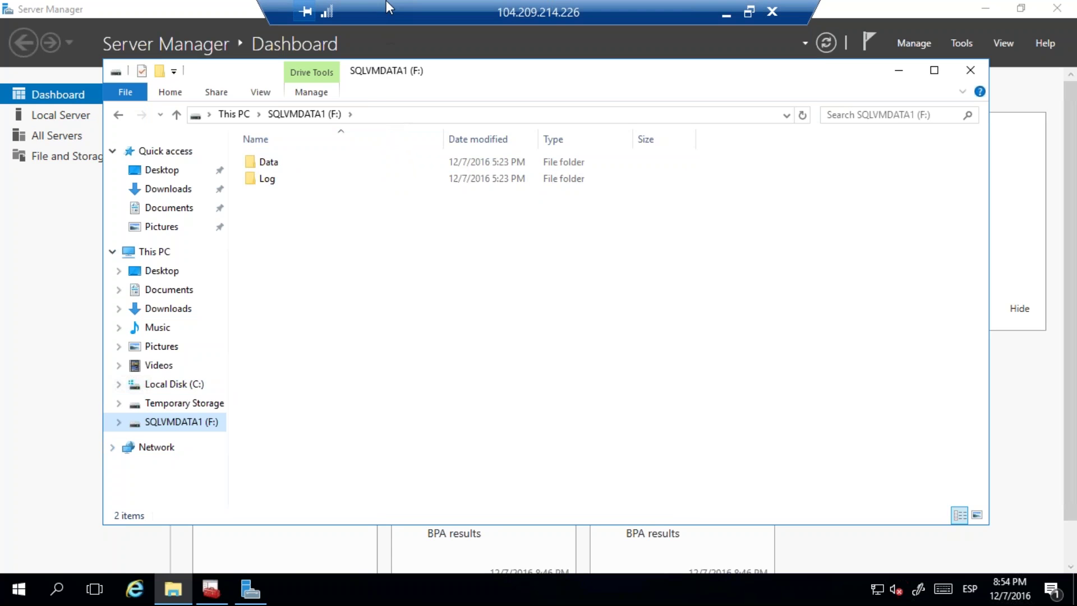
click(186, 402)
click(208, 428)
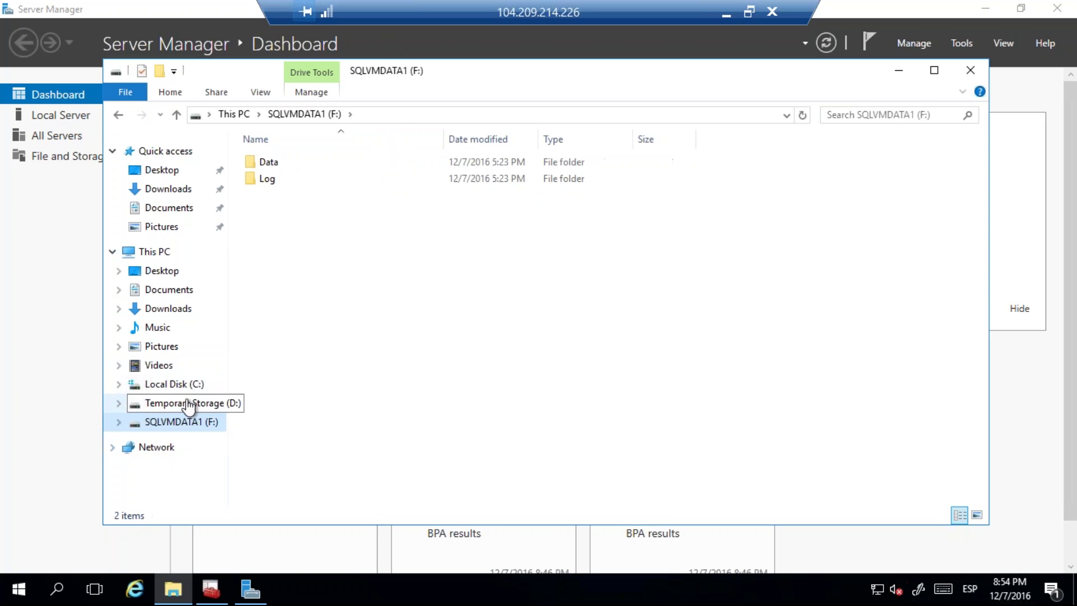
click(197, 404)
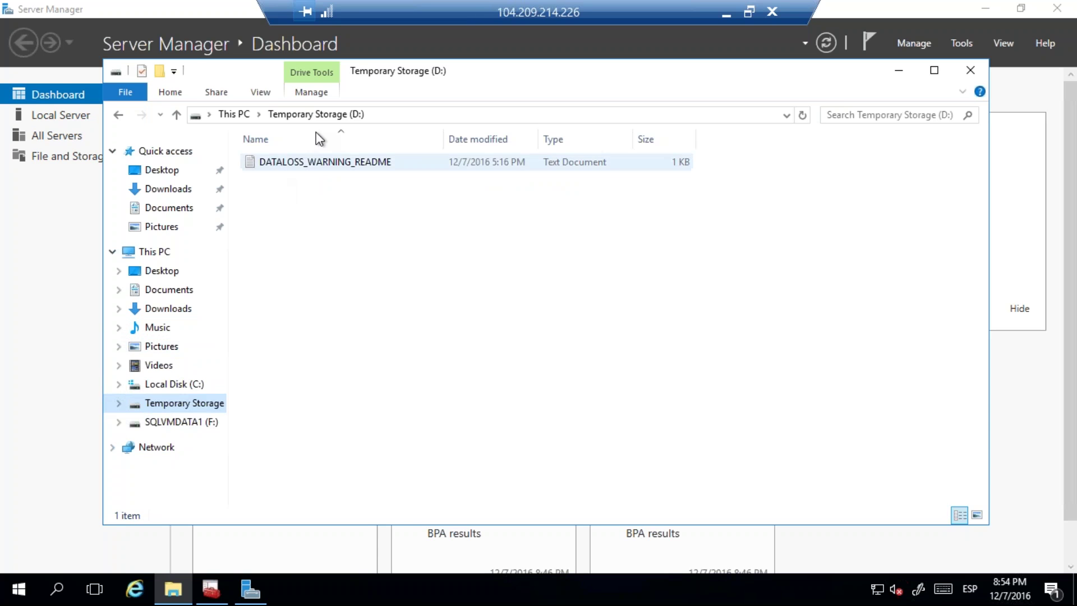
Open Task Scheduler from the Windows Administrative Tools and show the Task Scheduler Library.
click(24, 592)
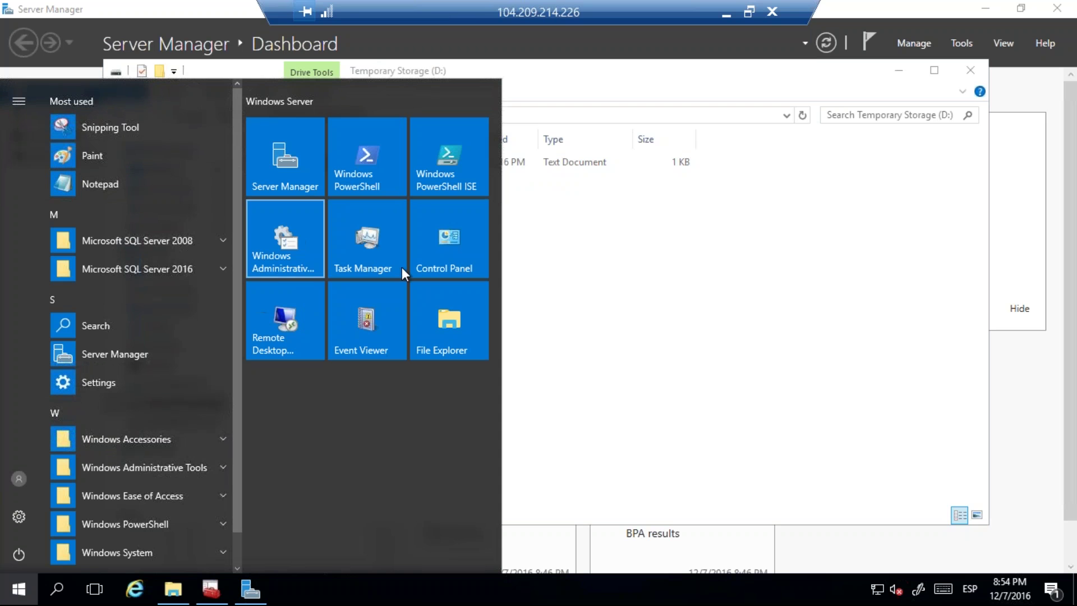
click(298, 230)
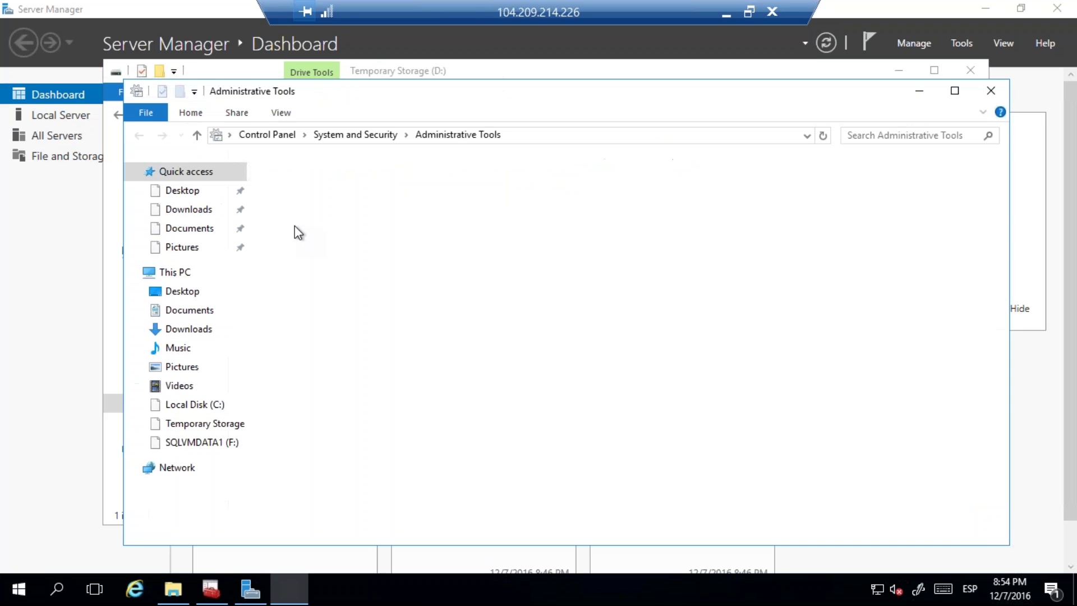
scroll(373, 415, down, 1)
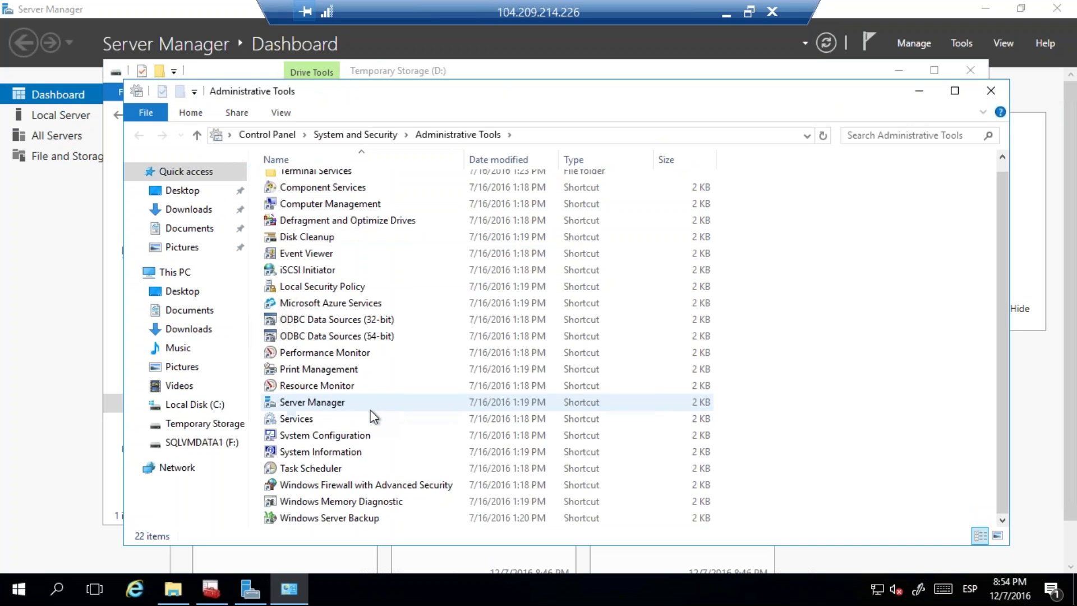
click(306, 469)
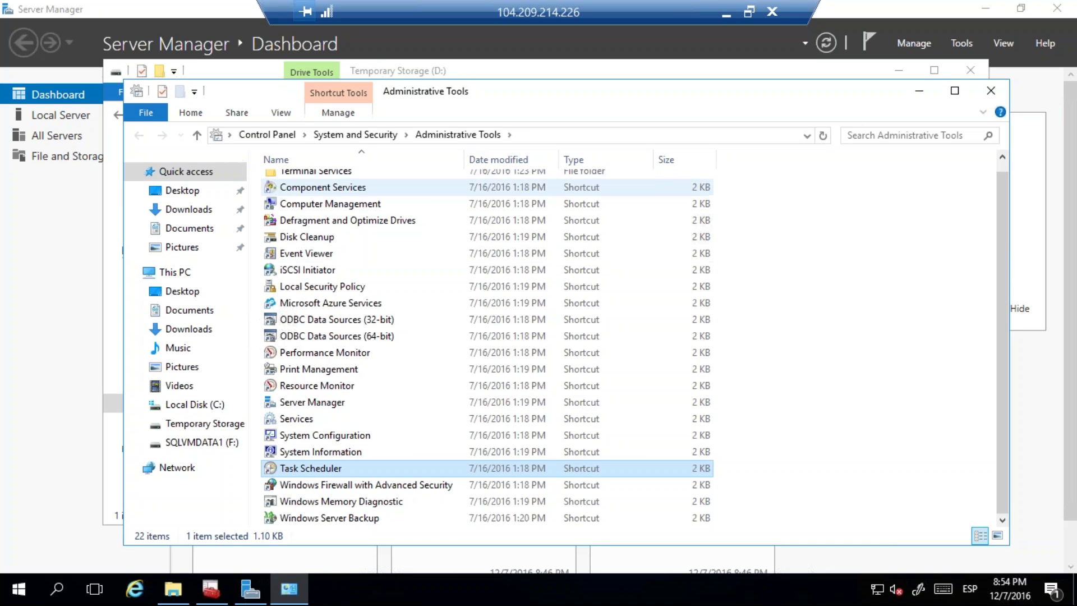
click(302, 213)
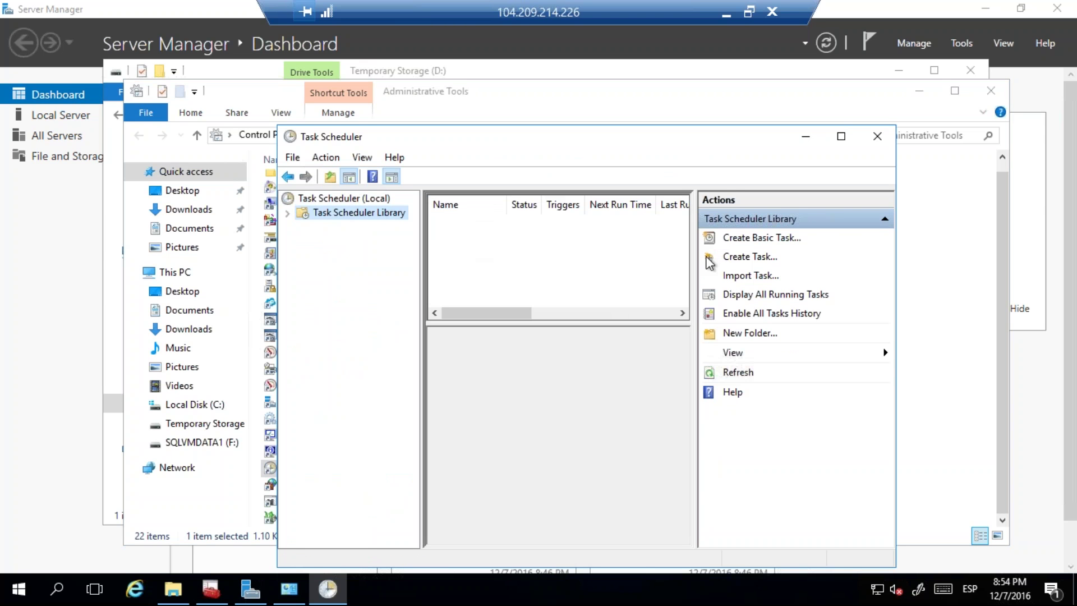
Start a new task in the library and review its trigger, condition and action settings.
click(757, 257)
click(415, 199)
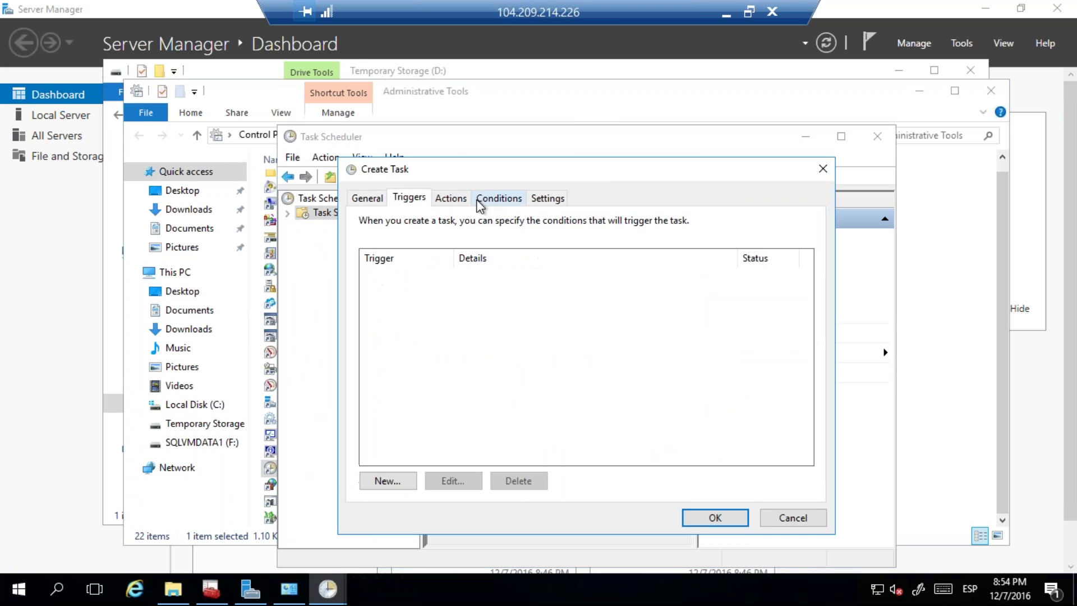
click(487, 199)
click(461, 200)
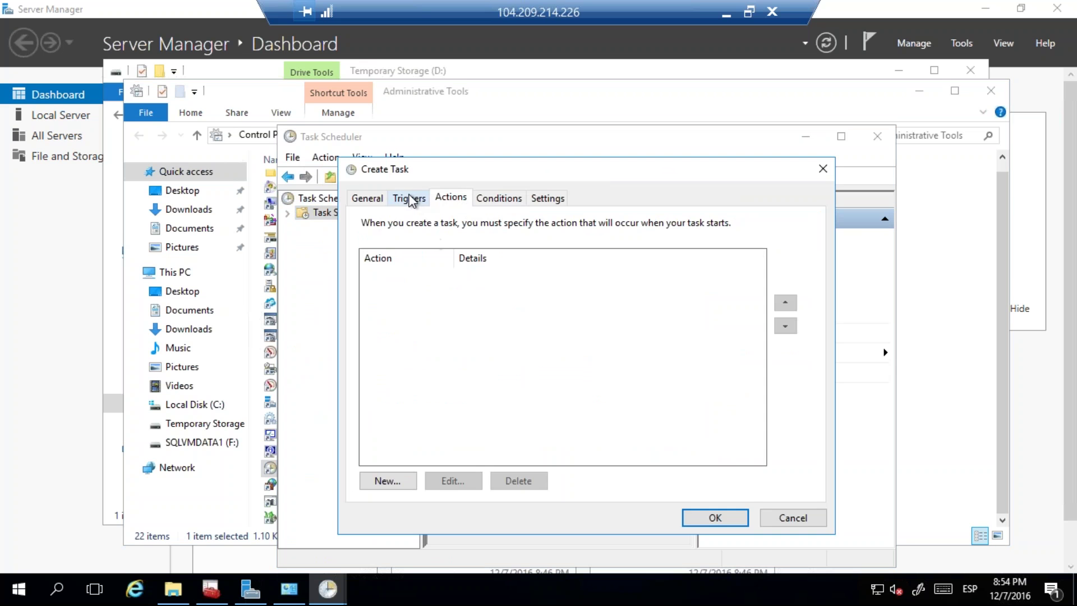
Try to add a trigger that begins the new task at startup.
click(409, 199)
click(401, 481)
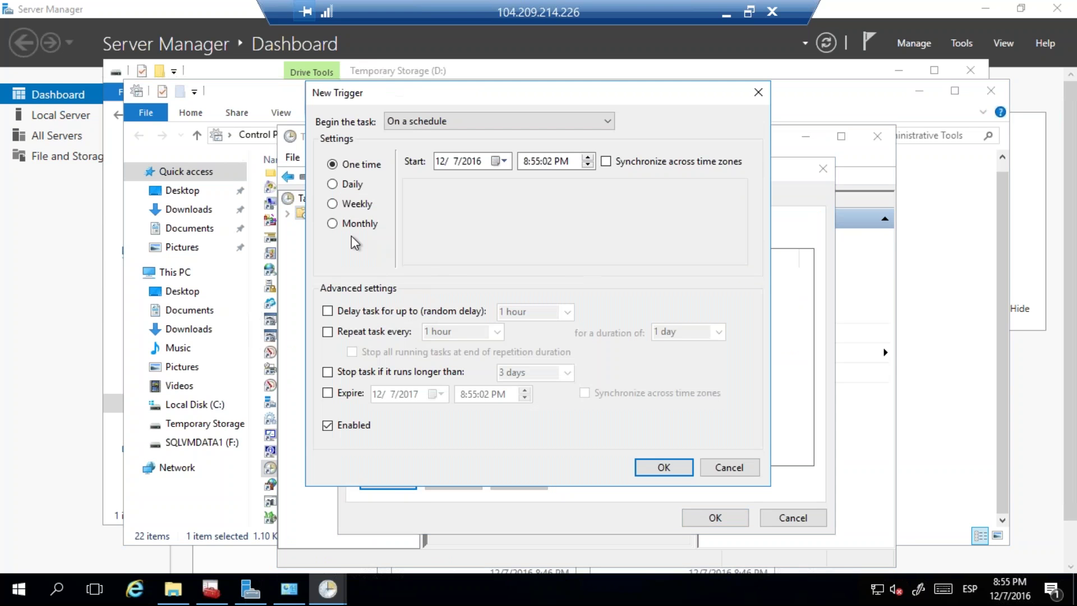
click(472, 121)
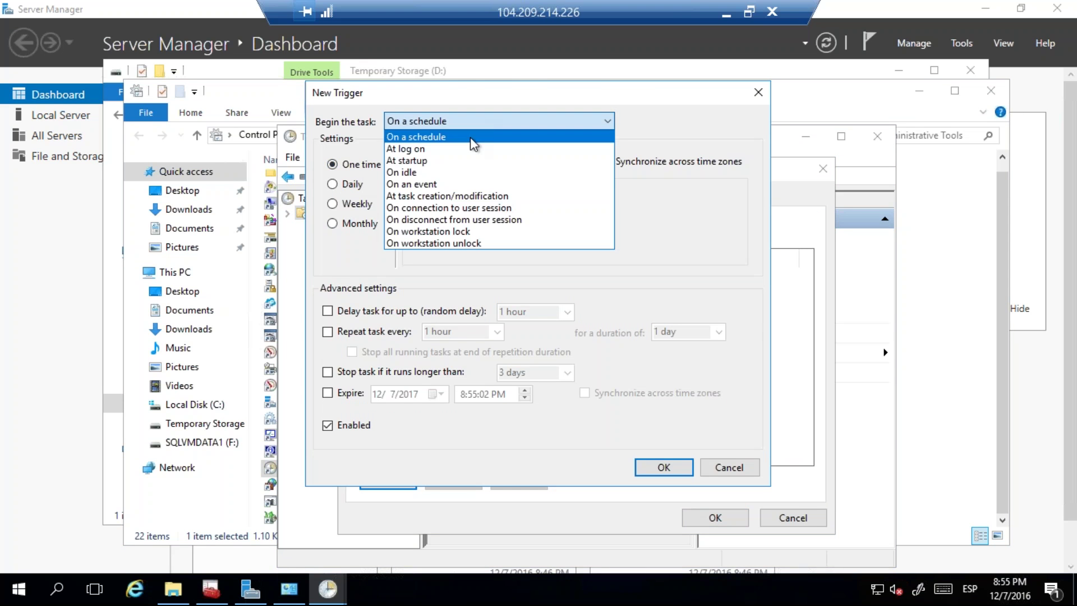
click(449, 160)
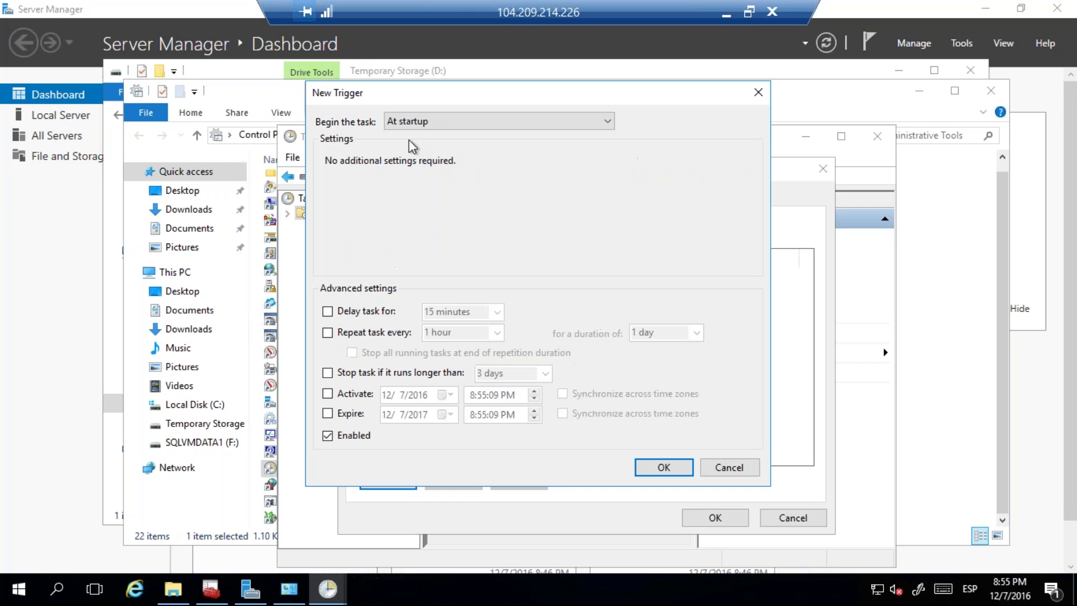
click(485, 124)
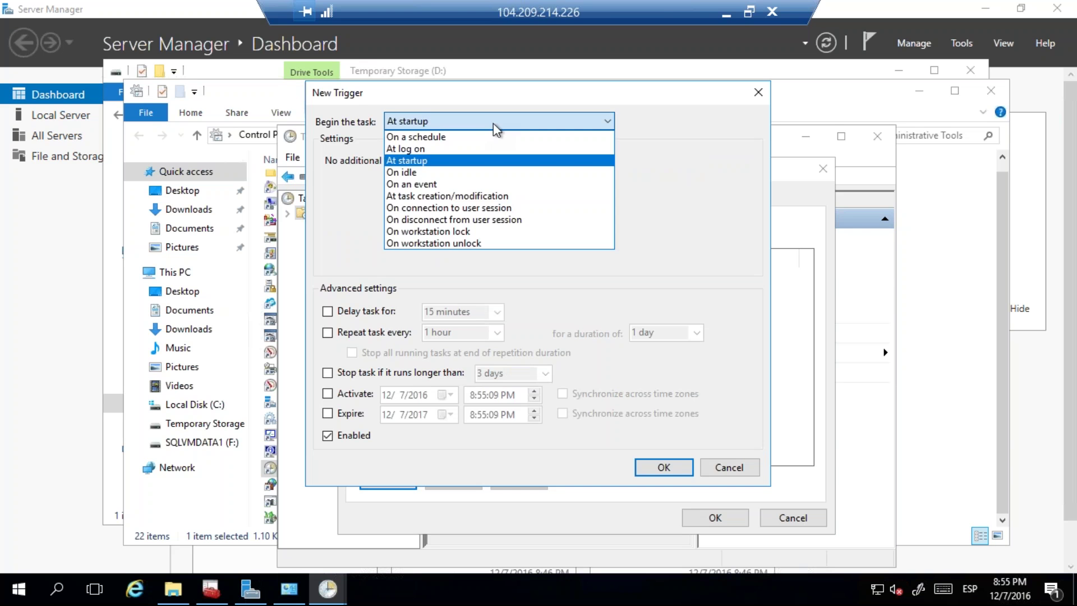
click(493, 123)
key(Escape)
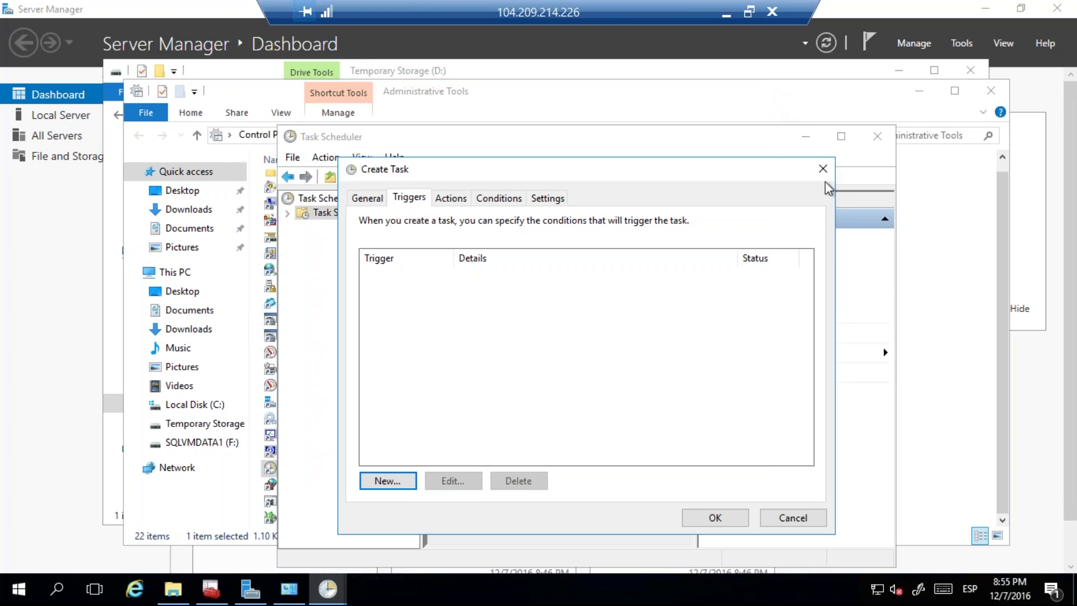
Cancel the new task, closing Task Scheduler and minimizing the Administrative Tools window.
key(Escape)
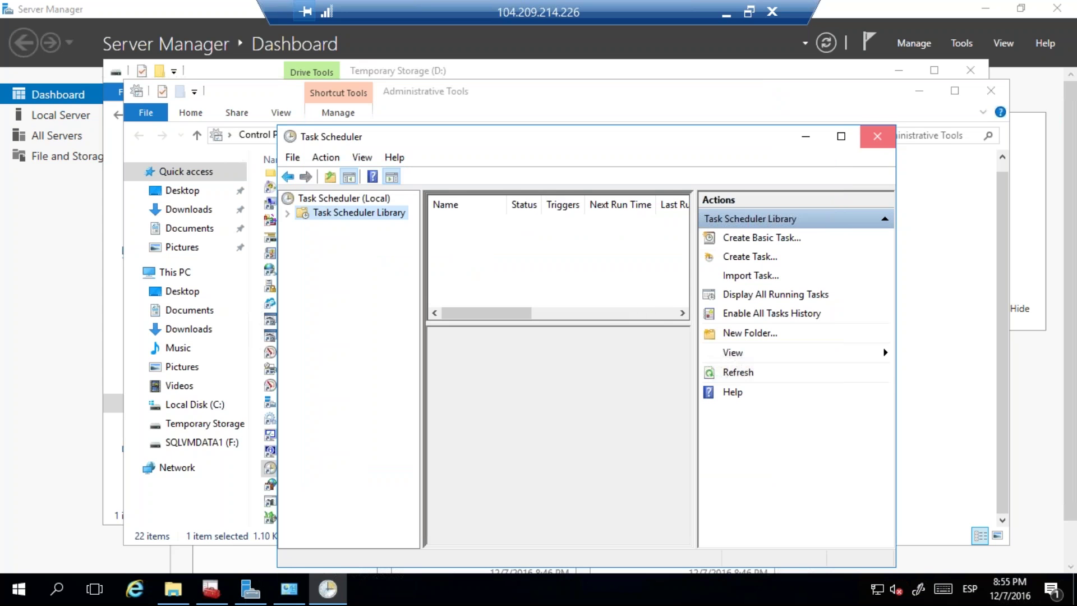
click(884, 140)
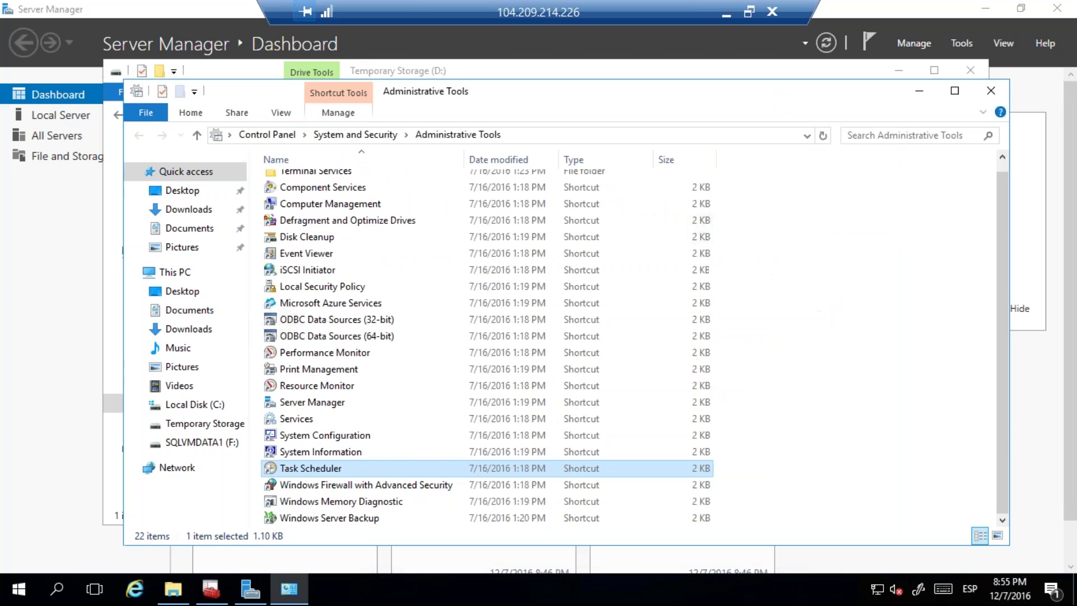
click(920, 94)
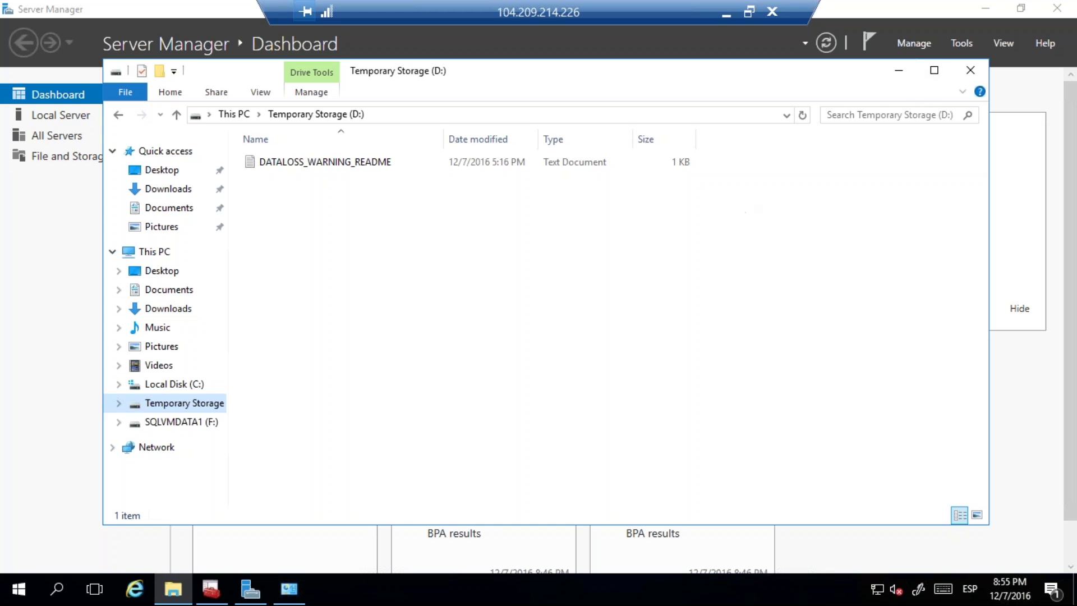
Open the Local Group Policy Editor by running gpedit.msc and maximize its window.
click(563, 603)
key(super+r)
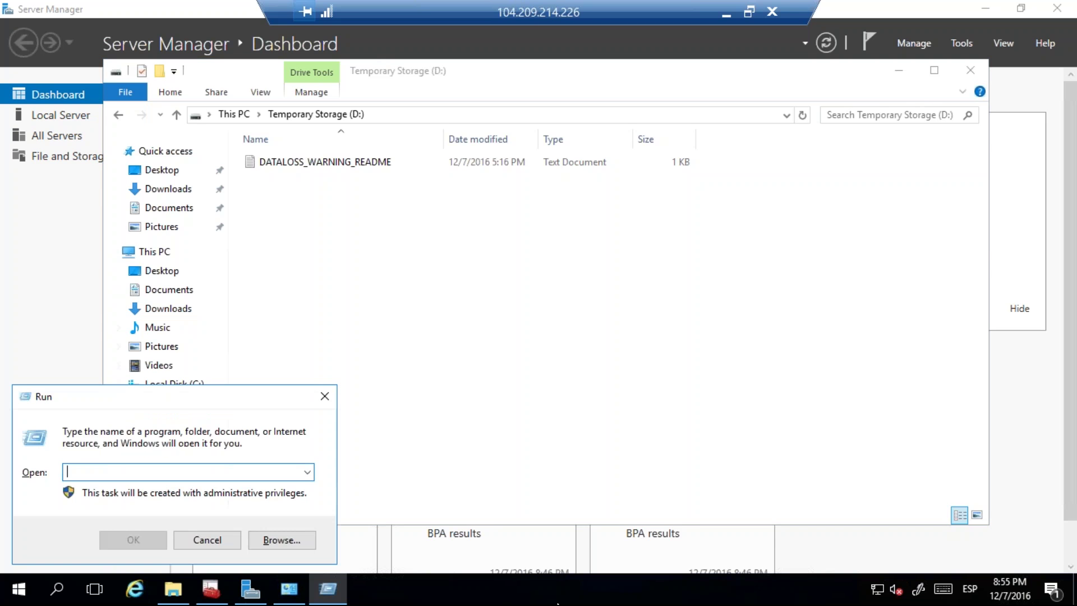
text(gpedit.)
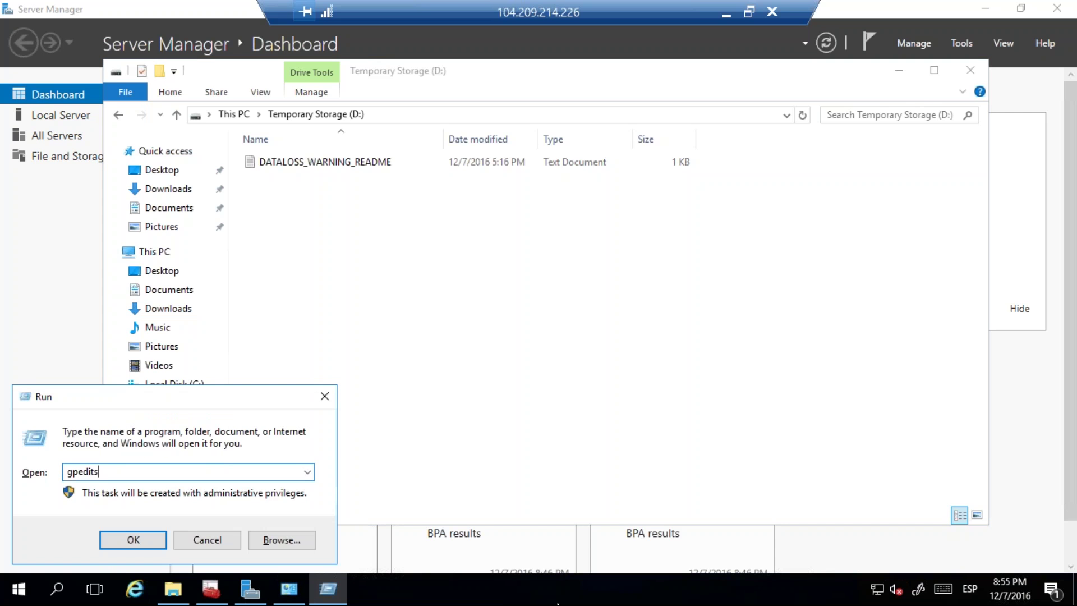
text(msc)
key(BackSpace)
key(BackSpace)
key(BackSpace)
text(msc)
key(Return)
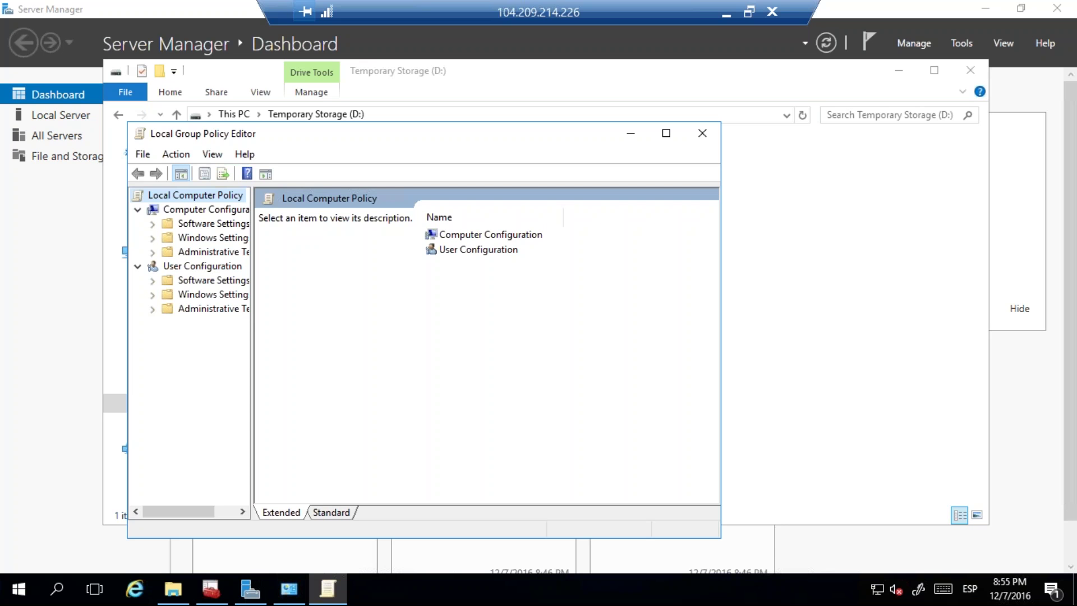
double_click(527, 135)
Show User Rights Assignment within the Local Policies of the computer's Windows Security Settings.
double_click(79, 110)
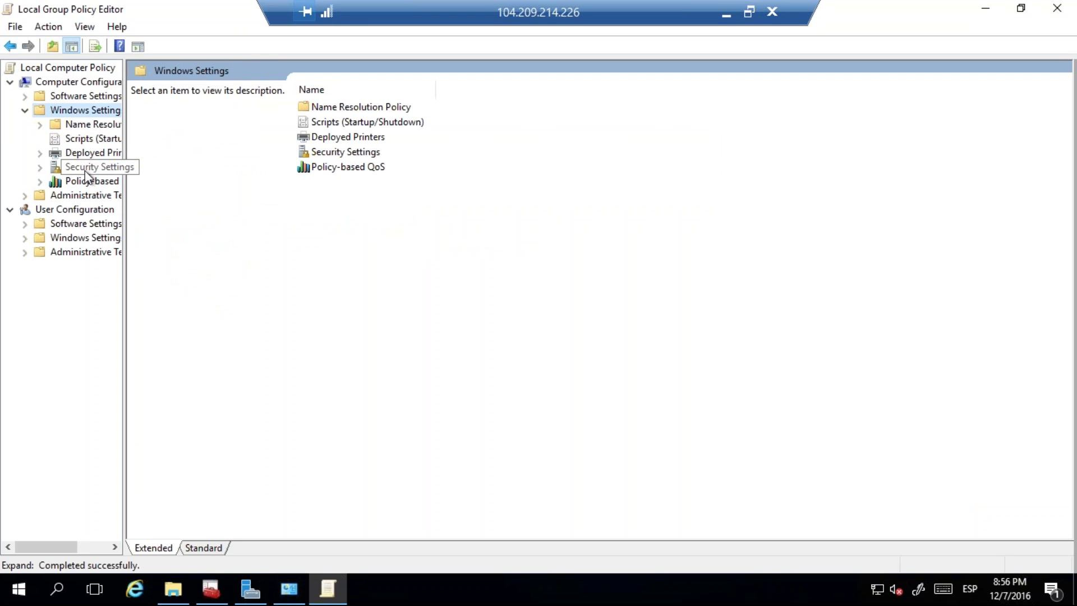
double_click(88, 168)
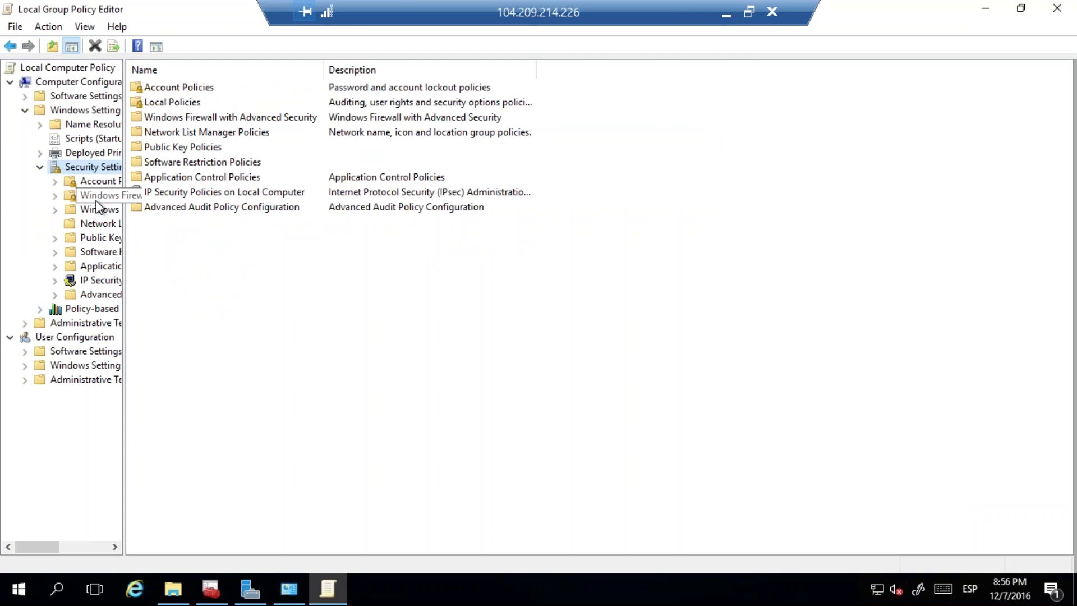
double_click(99, 194)
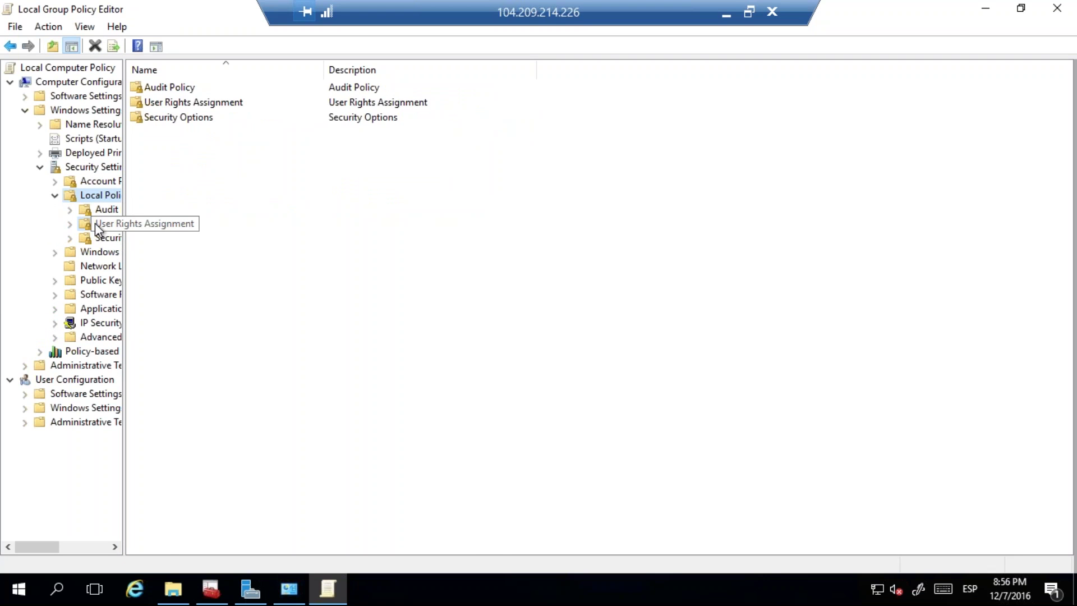
click(97, 224)
Check which accounts hold the Perform volume maintenance tasks right, then close its properties without changes.
click(318, 250)
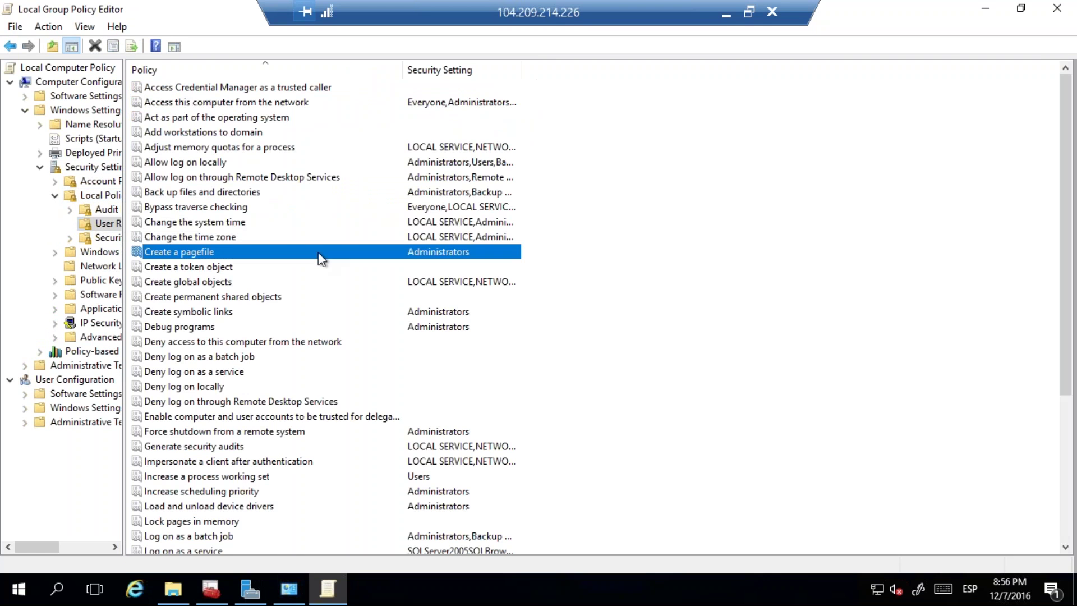
scroll(318, 253, down, 4)
scroll(318, 253, down, 1)
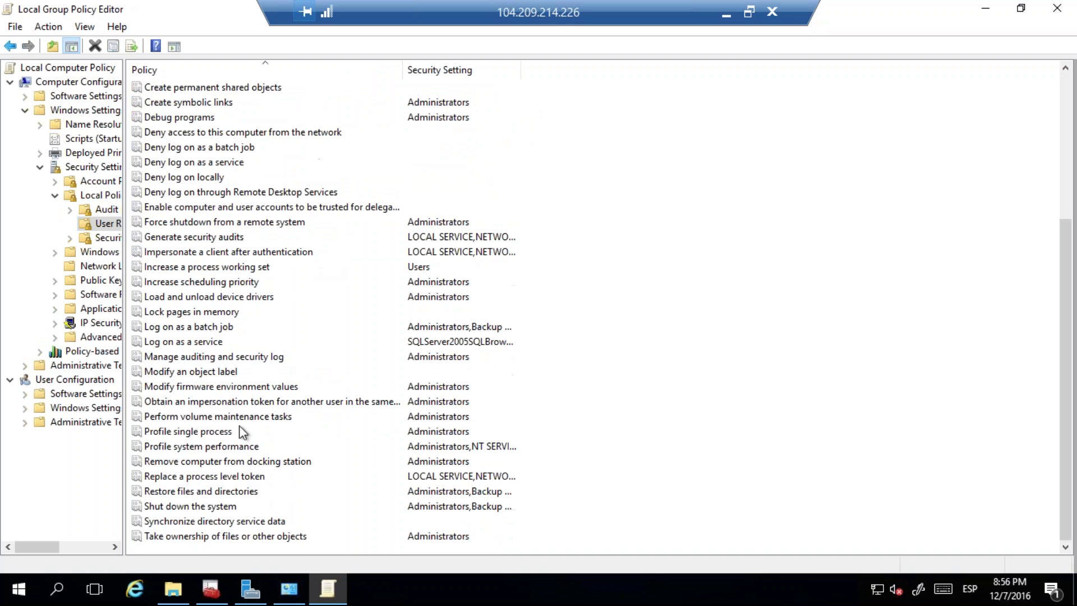
click(182, 417)
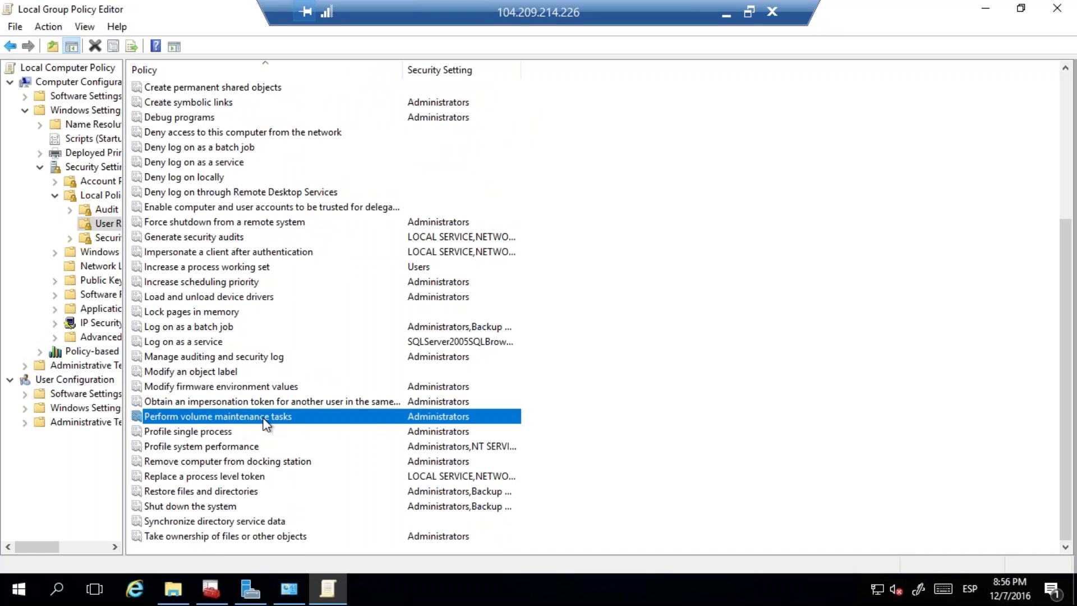
double_click(385, 418)
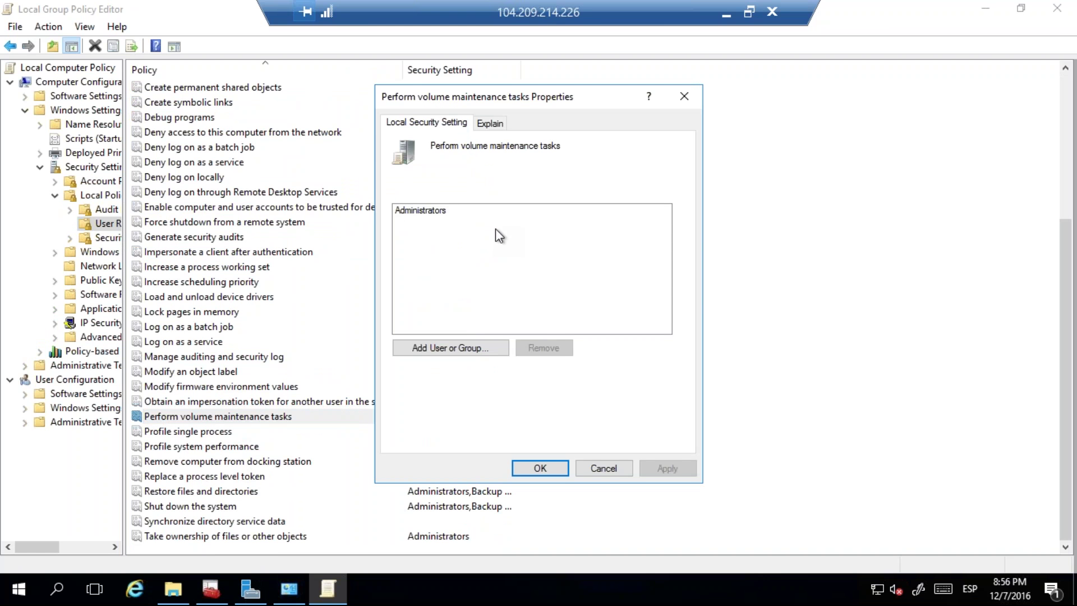
click(683, 98)
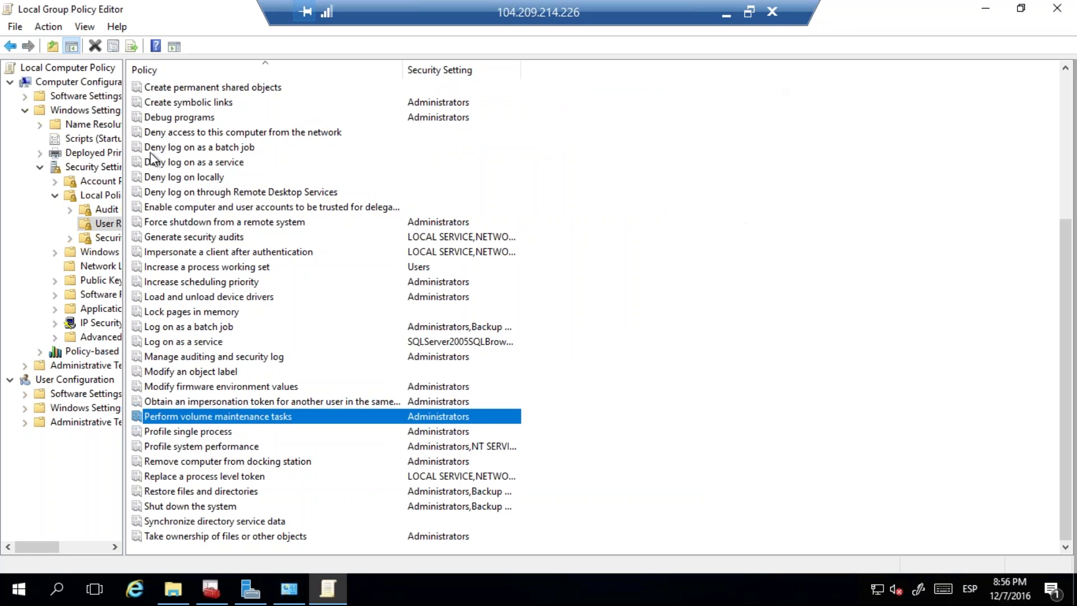
View the Security Options policies under Local Policies, then return to User Rights Assignment.
click(68, 197)
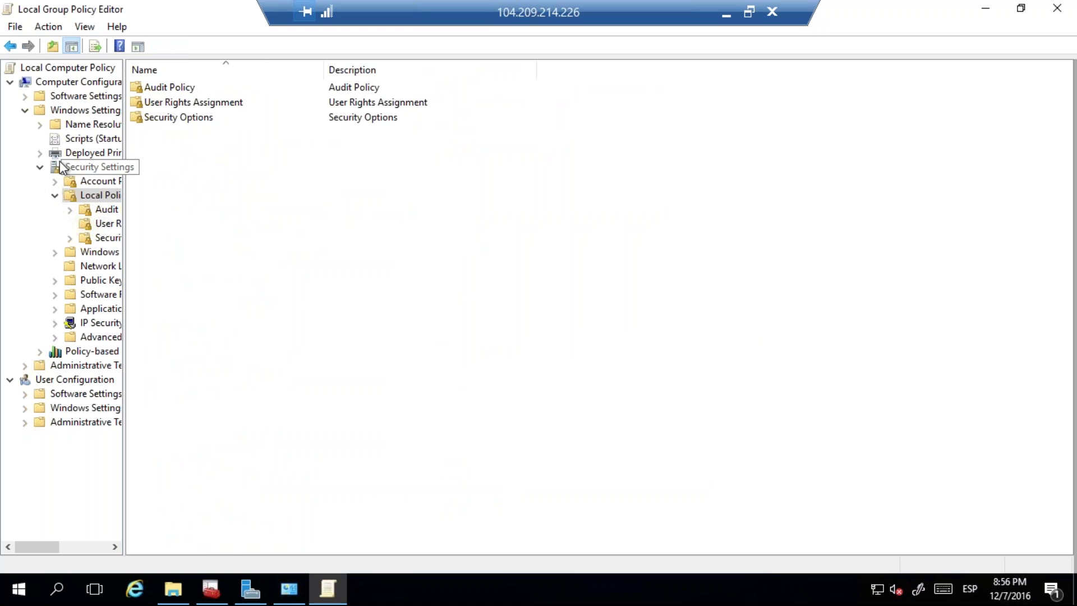
click(116, 242)
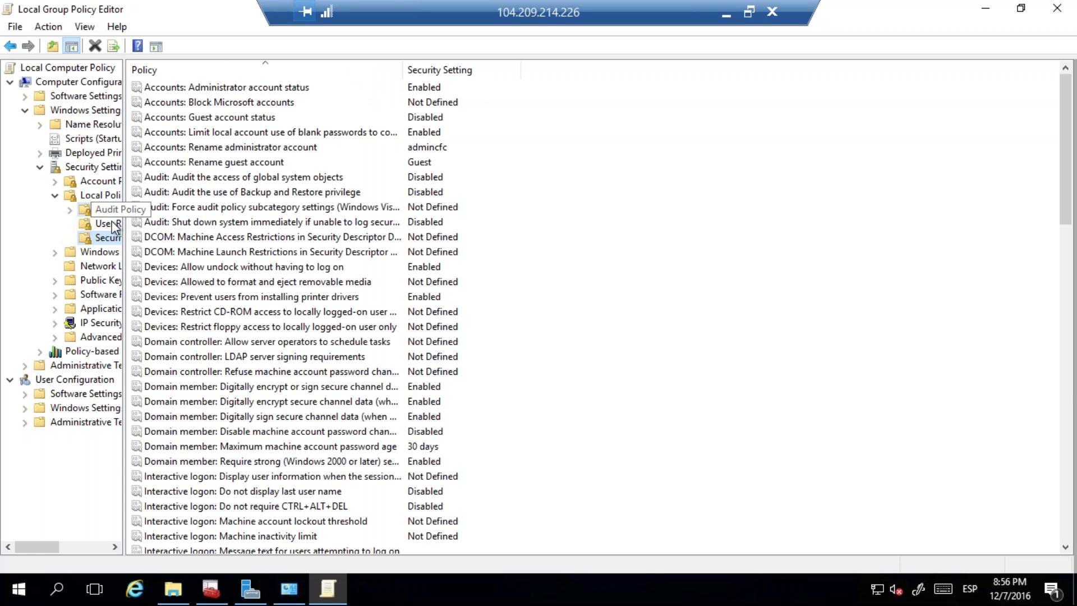
click(112, 223)
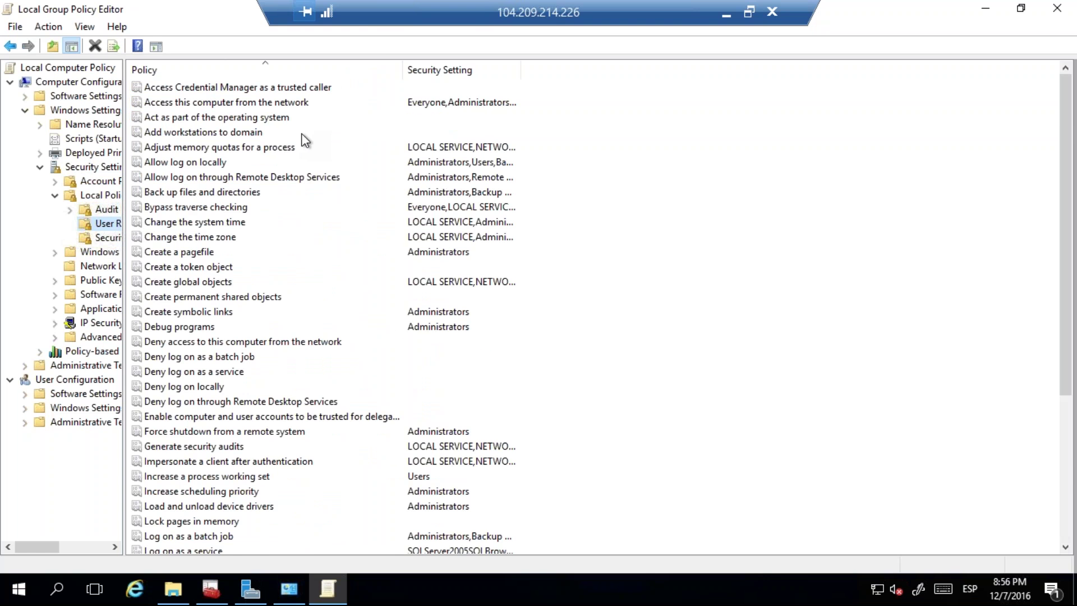
Review the accounts and explanation for the Lock pages in memory right, then close the Local Group Policy Editor.
scroll(189, 419, down, 3)
double_click(190, 387)
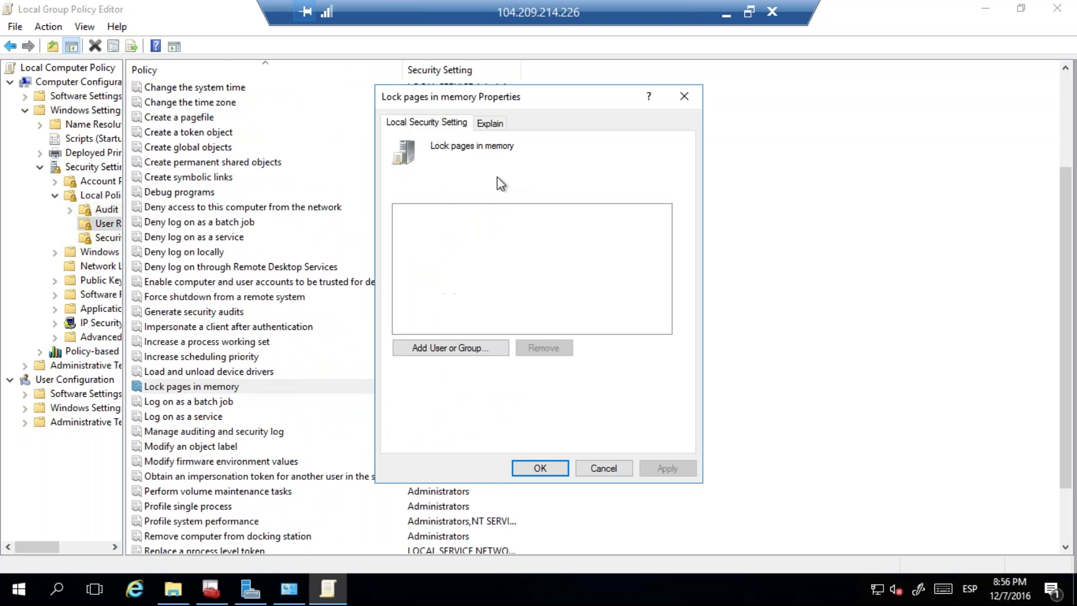
click(489, 123)
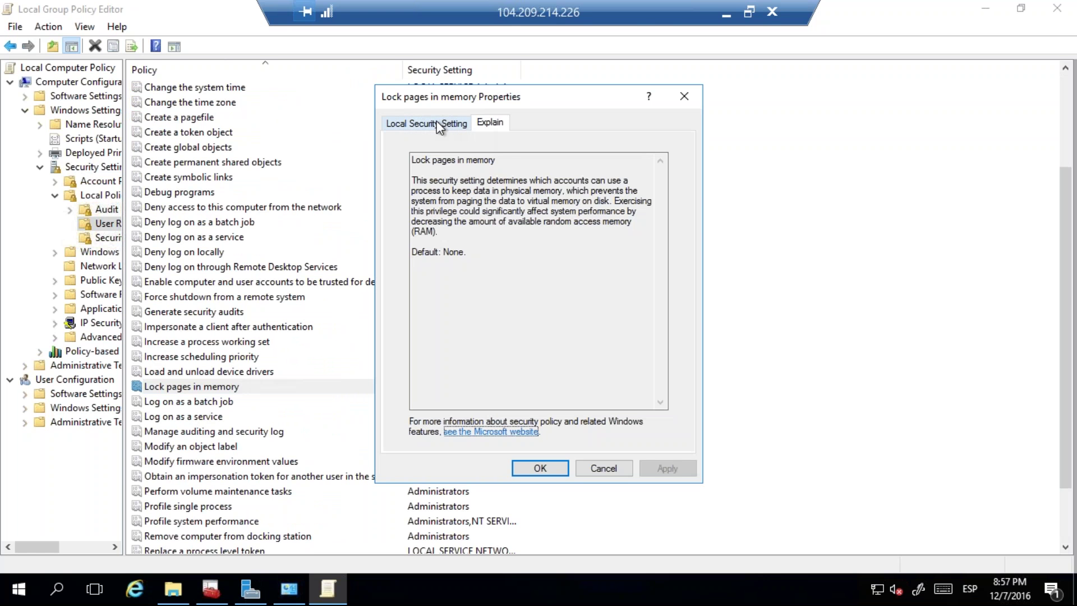
click(438, 124)
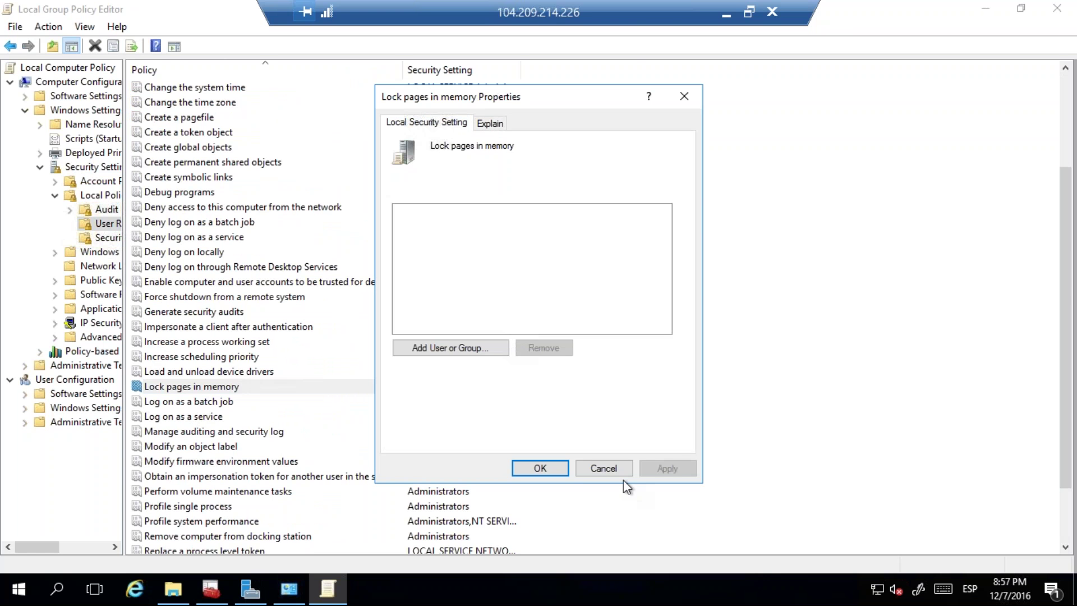
click(599, 472)
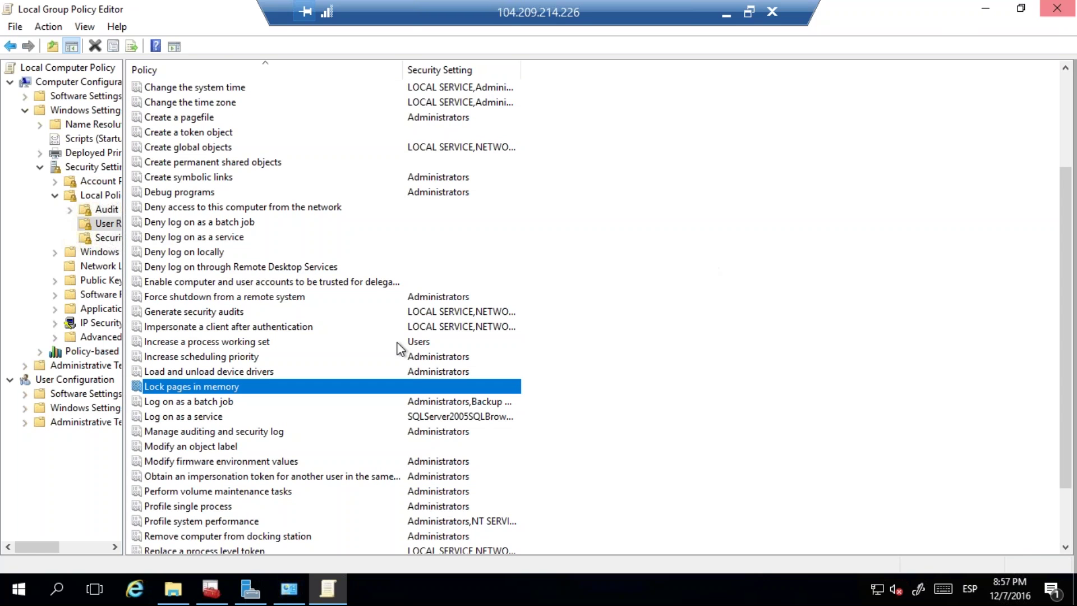
click(1057, 8)
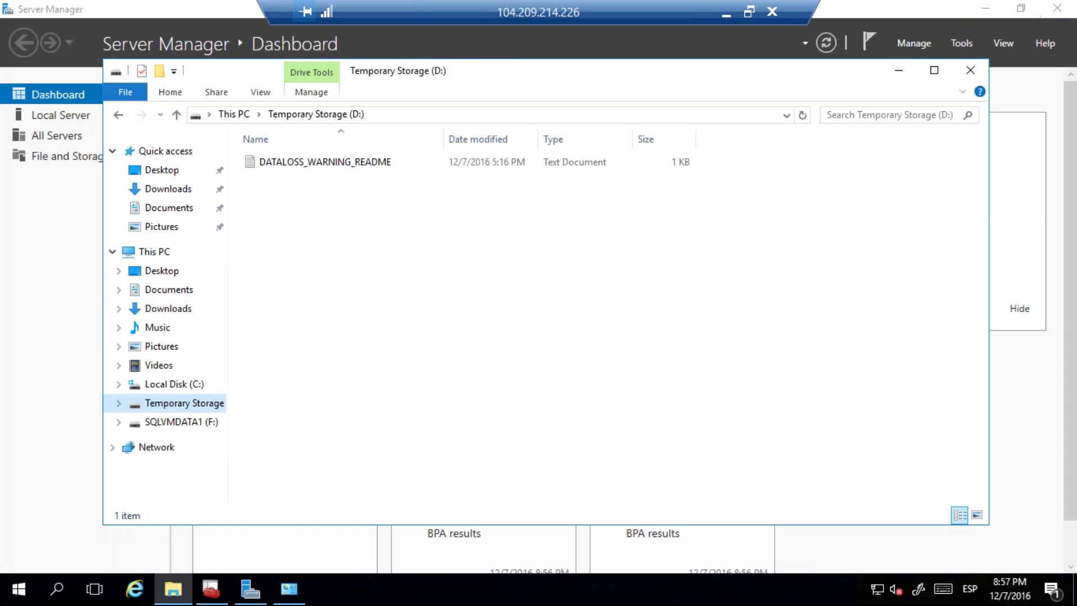
Switch to Server Manager and review the storage pools under File and Storage Services, then close it.
click(251, 592)
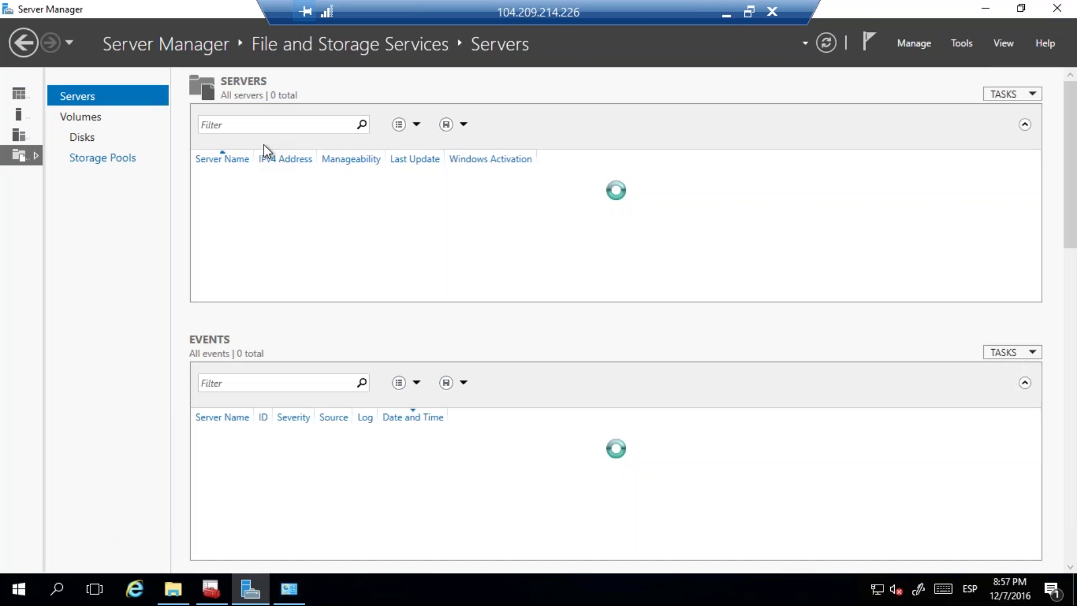
click(82, 137)
click(112, 158)
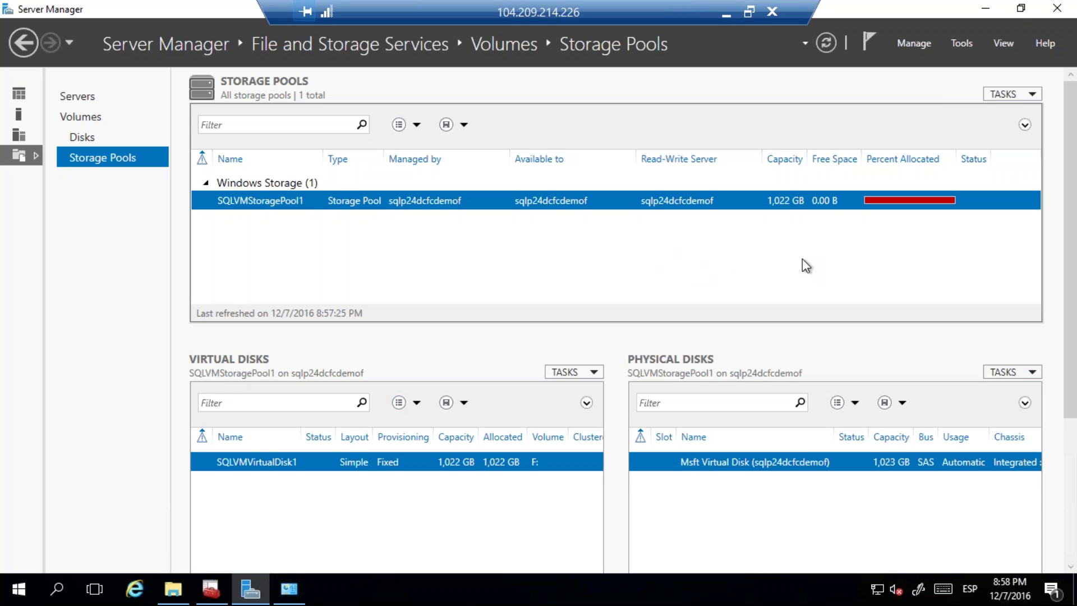
click(1057, 9)
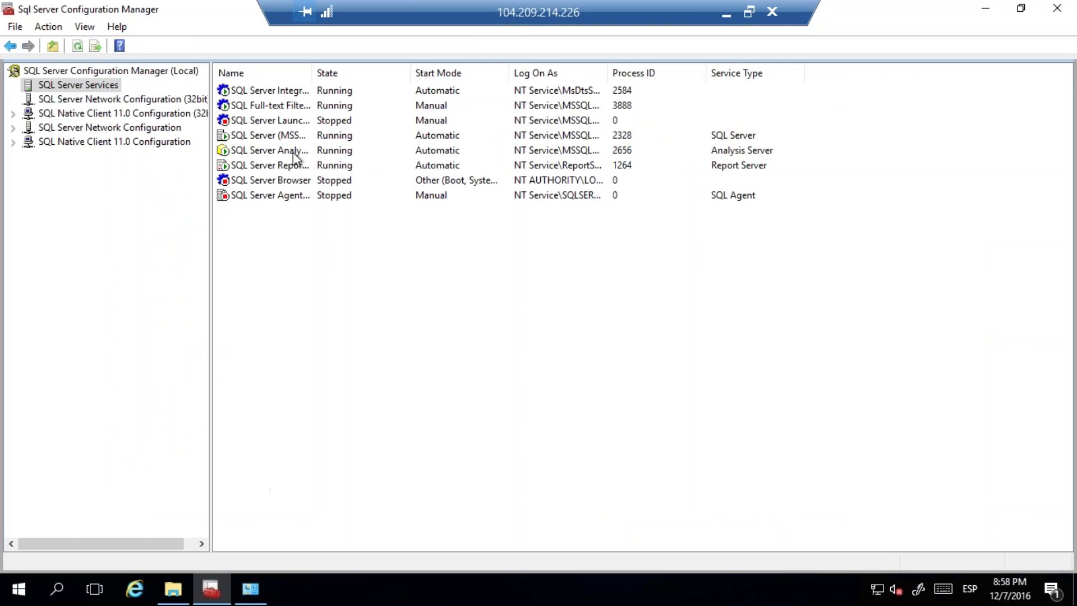
Widen the service Name column to fit, then view the AlwaysOn High Availability properties of SQL Server (MSSQLSERVER).
double_click(314, 71)
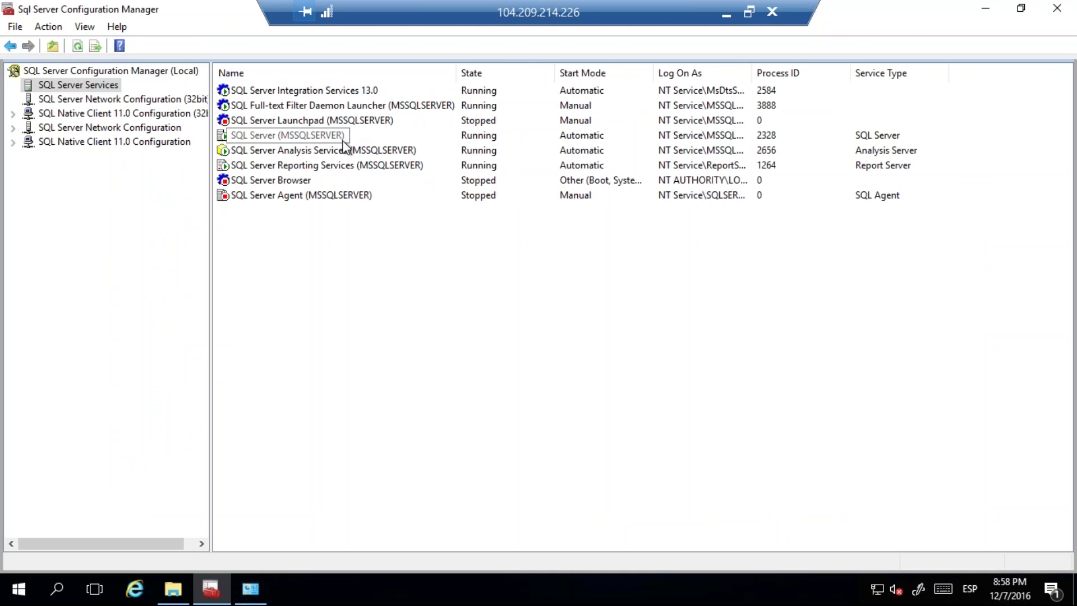
click(343, 140)
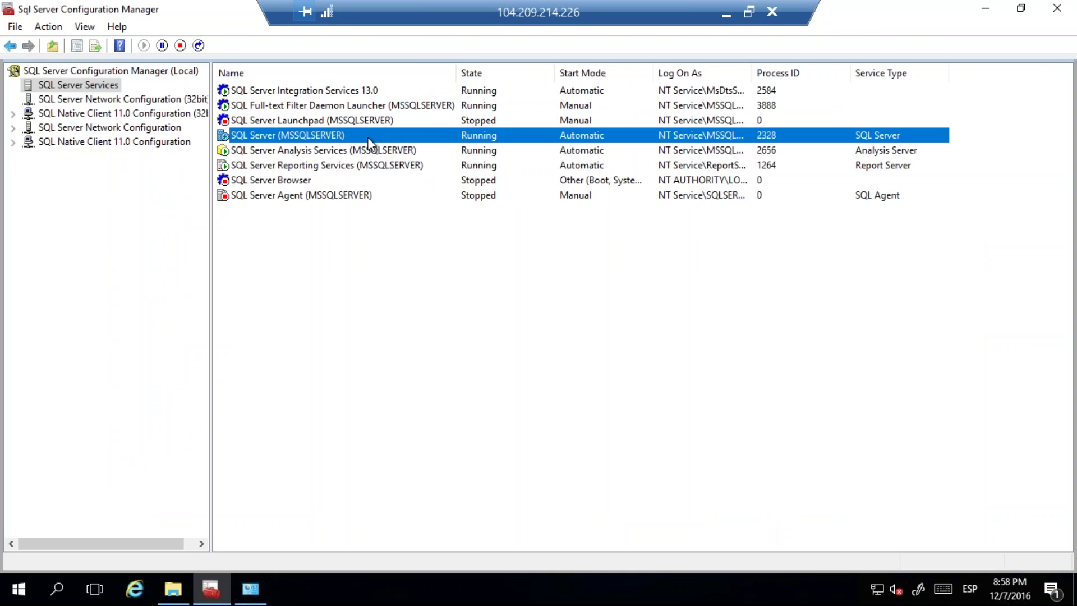
right_click(368, 137)
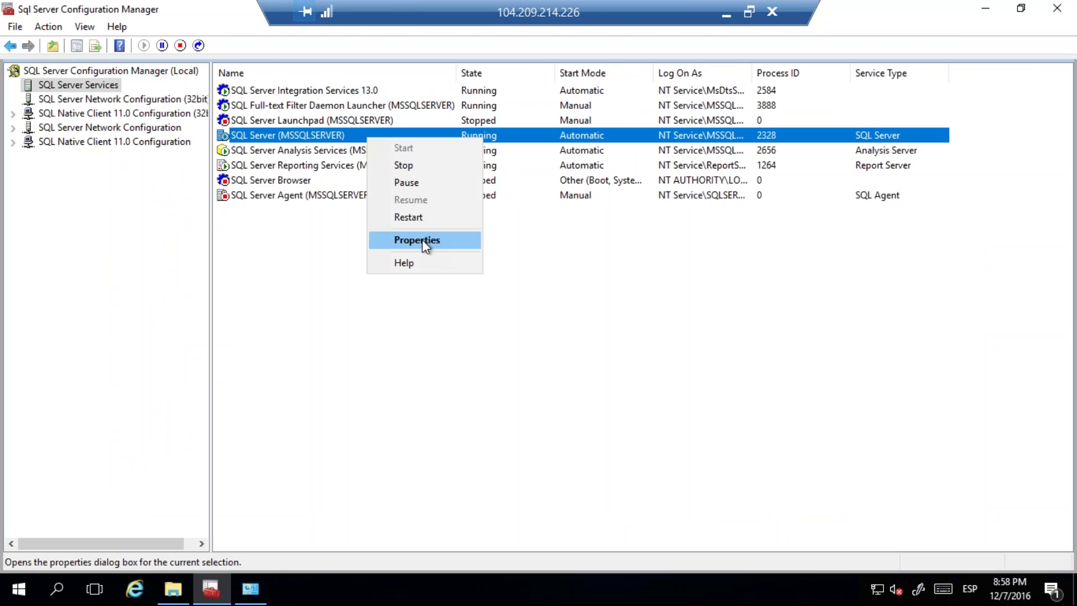
click(417, 240)
click(503, 144)
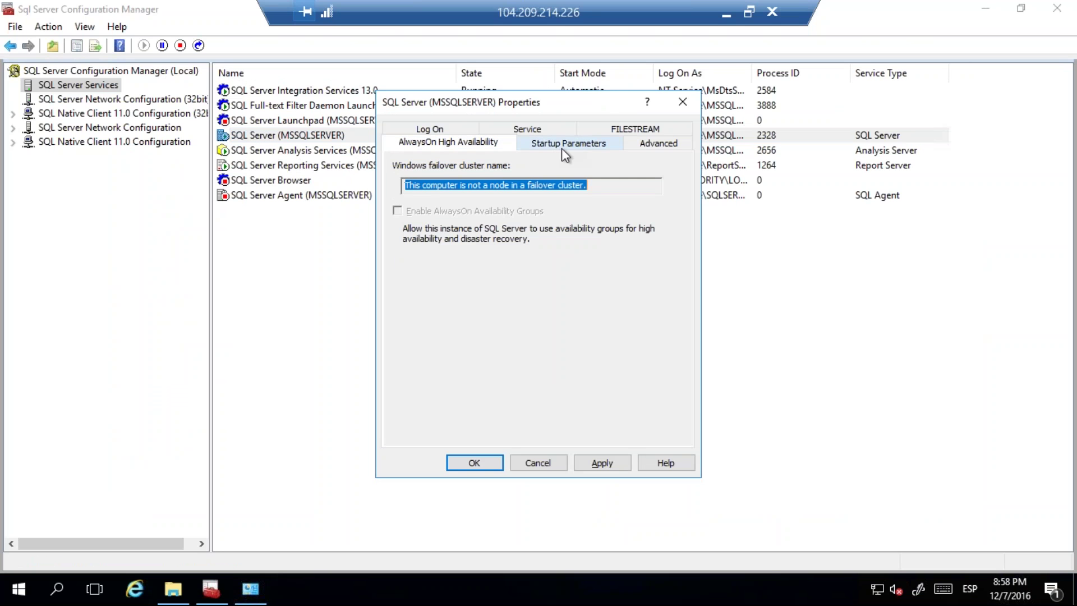
Examine the SQL Server startup parameters, checking the full paths of master.mdf, ERRORLOG and mastlog.ldf.
click(561, 147)
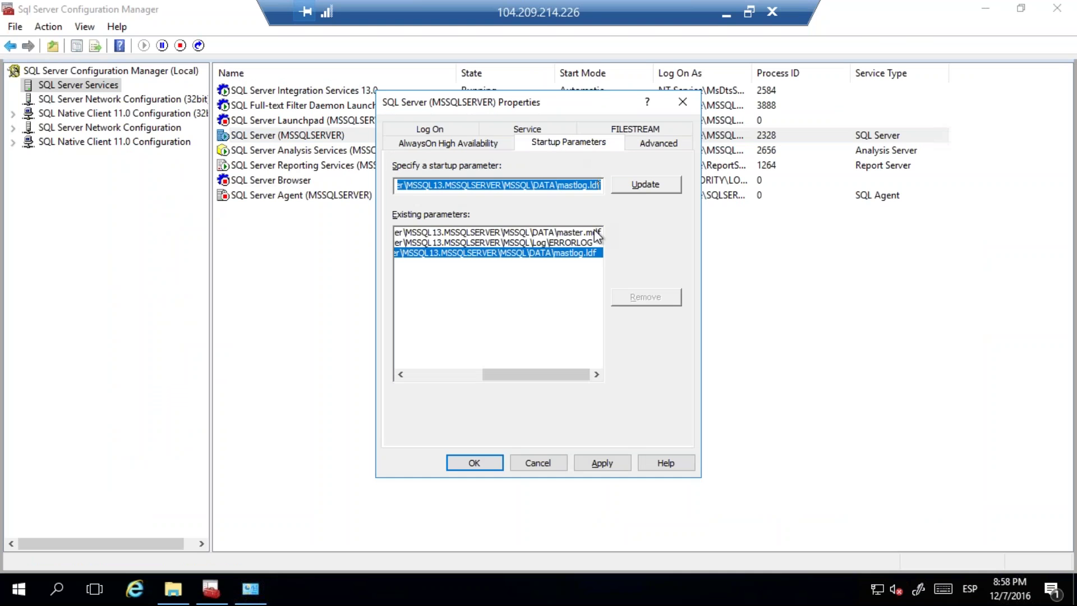
click(593, 233)
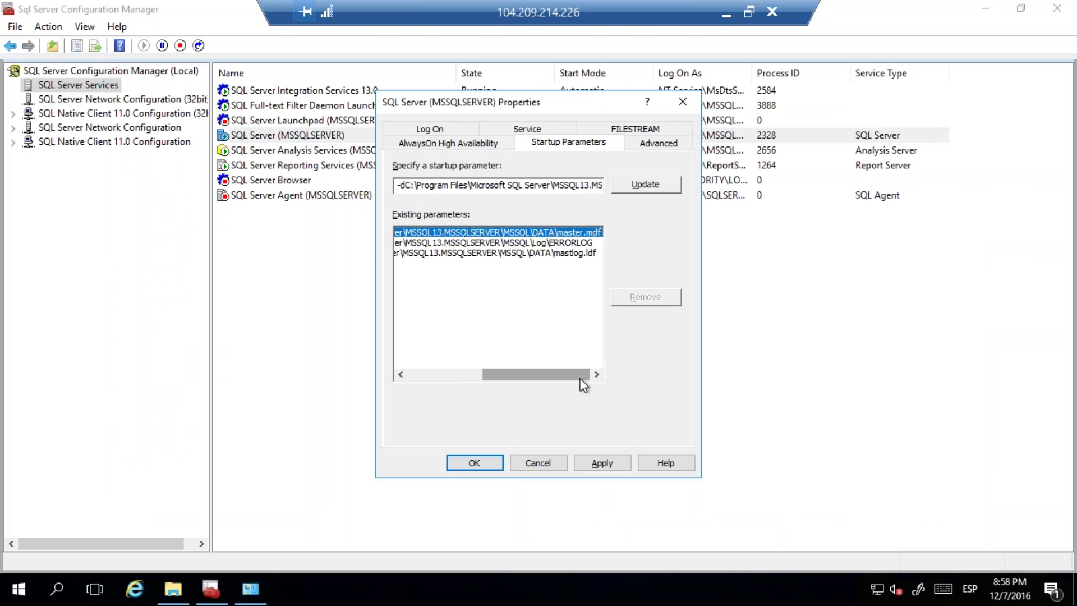
drag(537, 370, 486, 359)
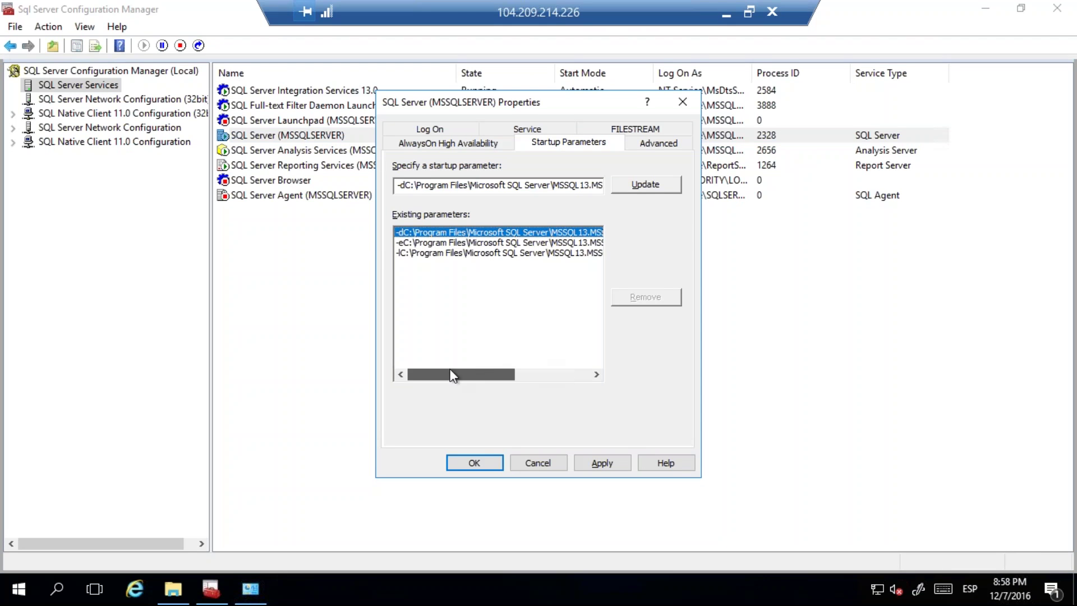
drag(549, 387, 627, 392)
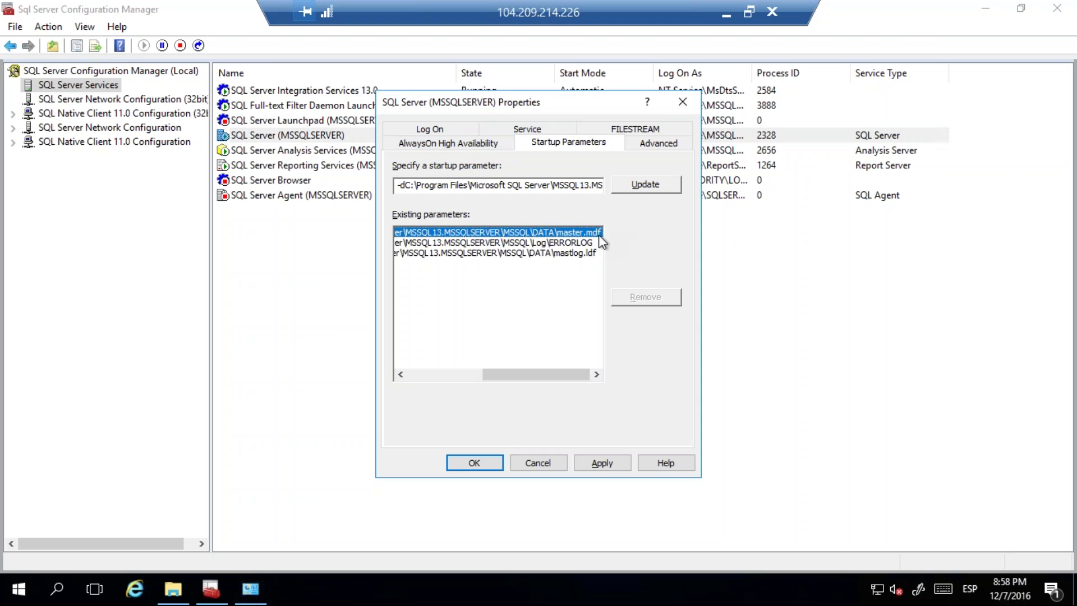
click(422, 253)
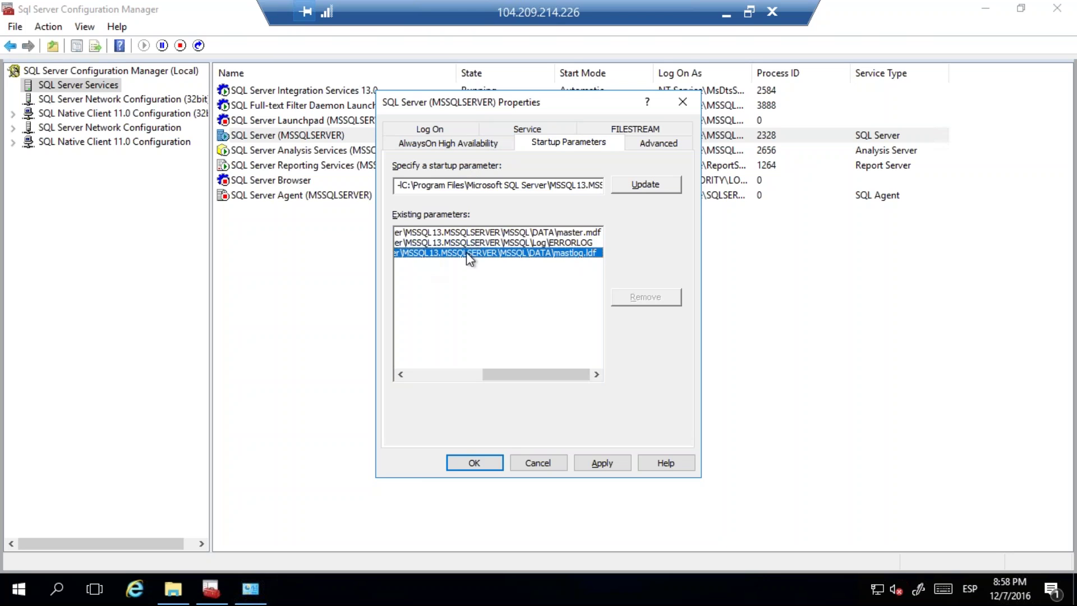
click(553, 243)
click(555, 253)
click(552, 244)
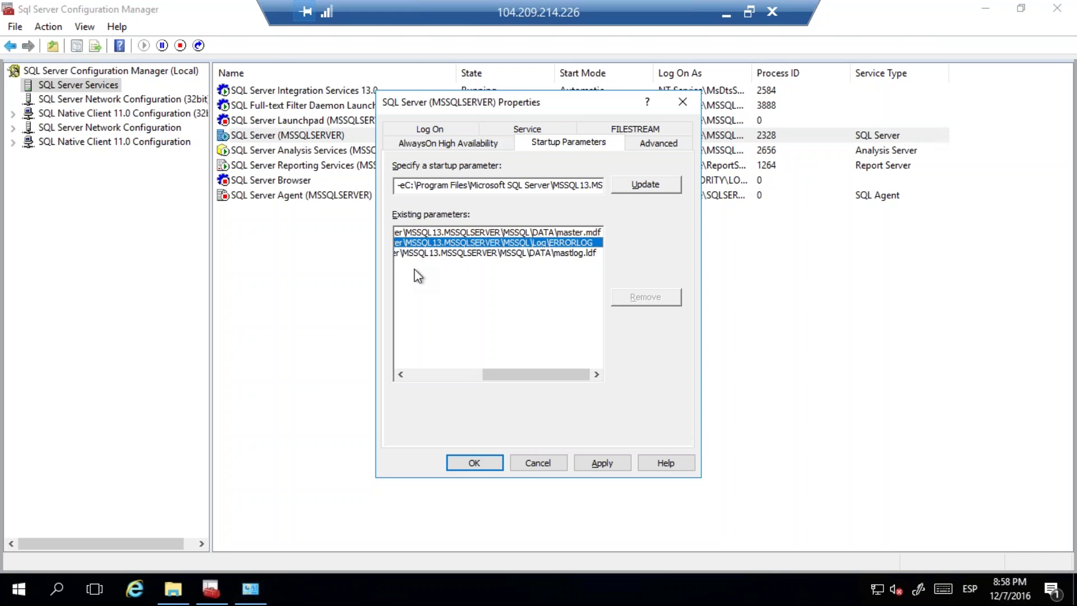
Review the service details in the SQL Server (MSSQLSERVER) properties, then dismiss them without changes and close SQL Server Configuration Manager.
click(417, 373)
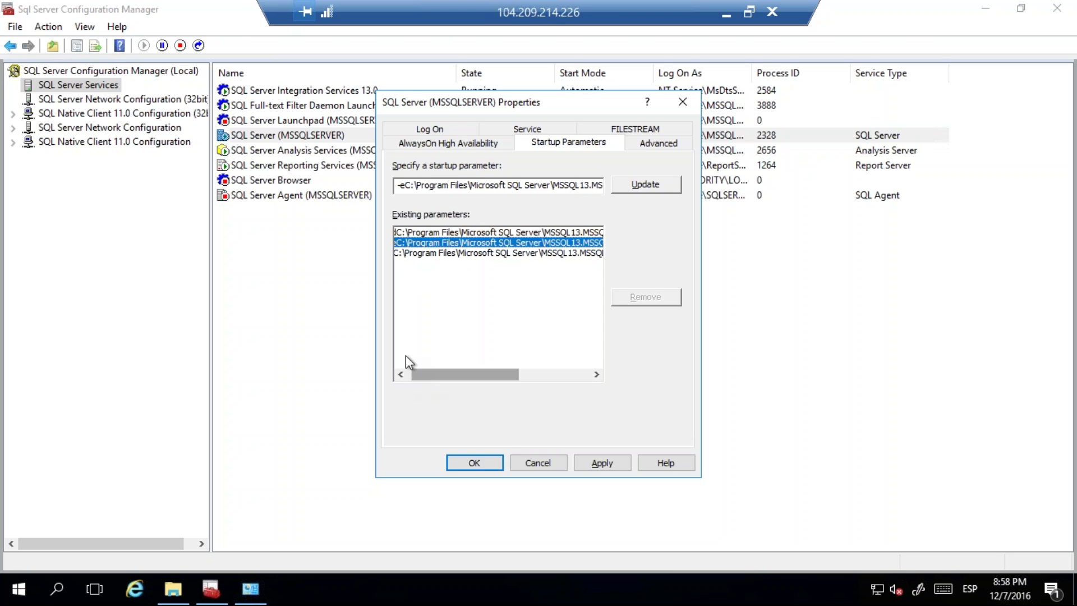
click(547, 129)
click(470, 144)
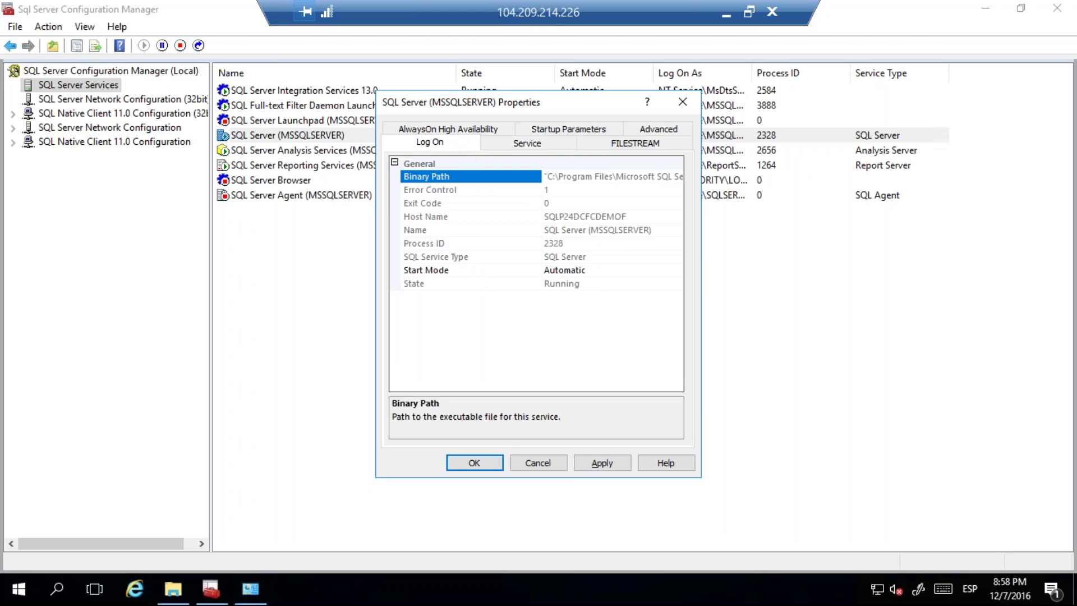
click(551, 459)
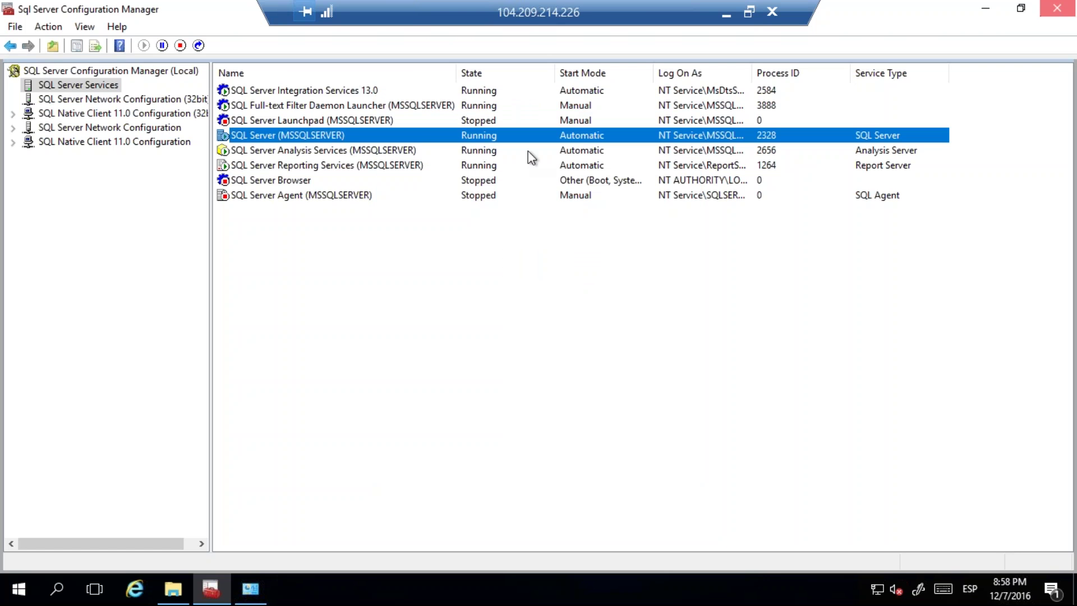
key(alt+F4)
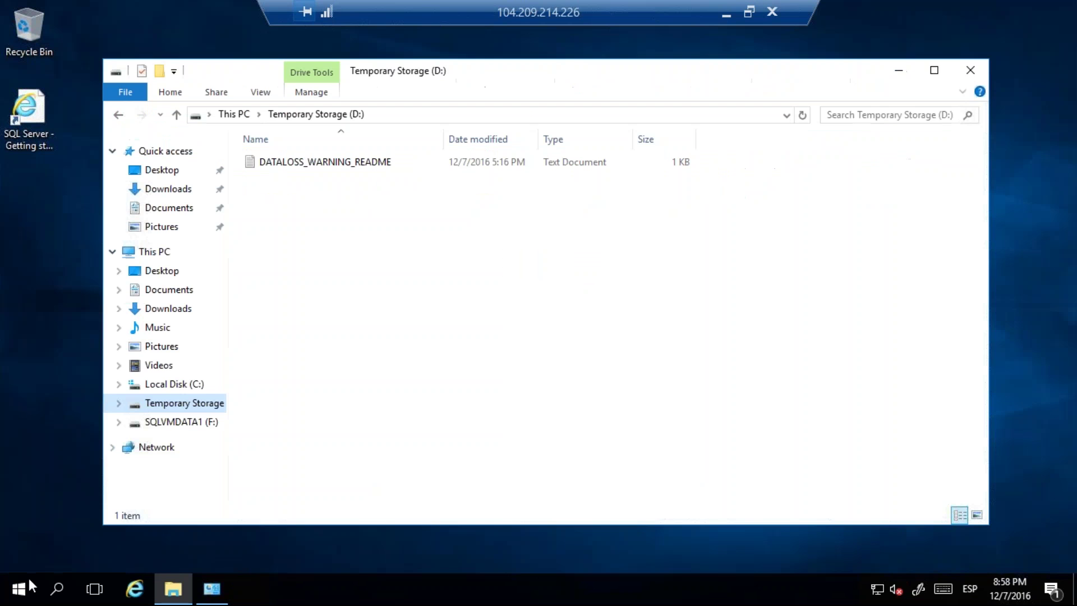
View the installed Microsoft SQL Server 2016 programs, then minimize the remote desktop session and the Azure portal browser to return to the presentation.
key(super)
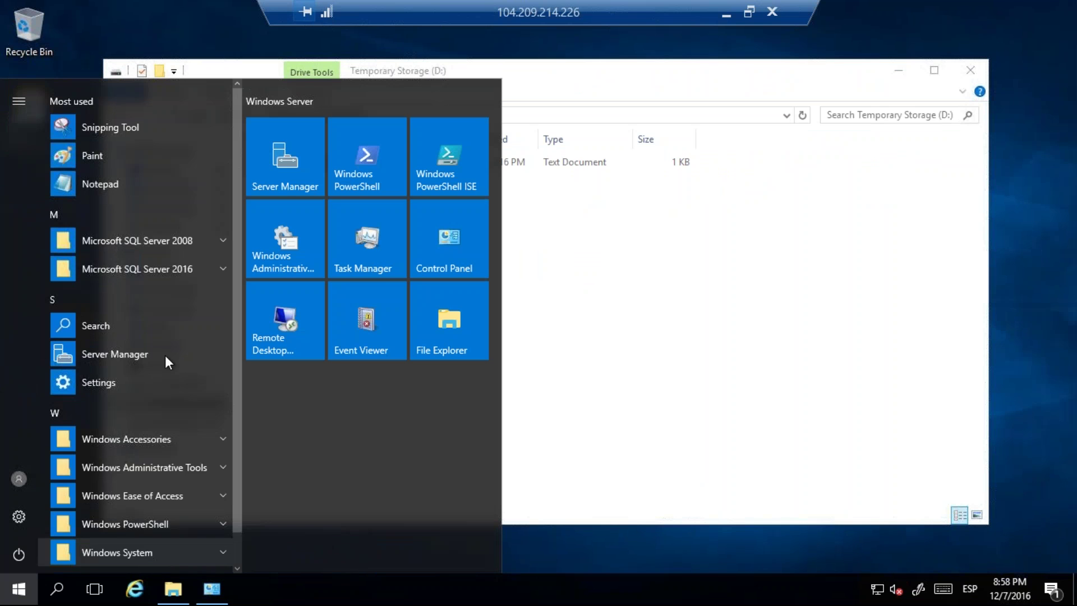
click(198, 271)
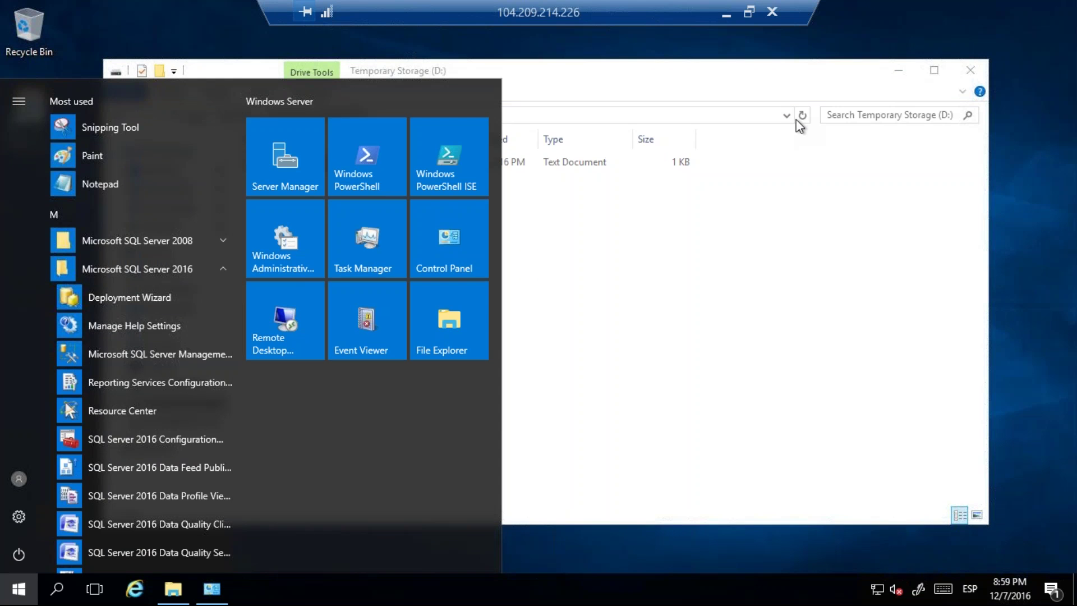
click(729, 113)
click(736, 13)
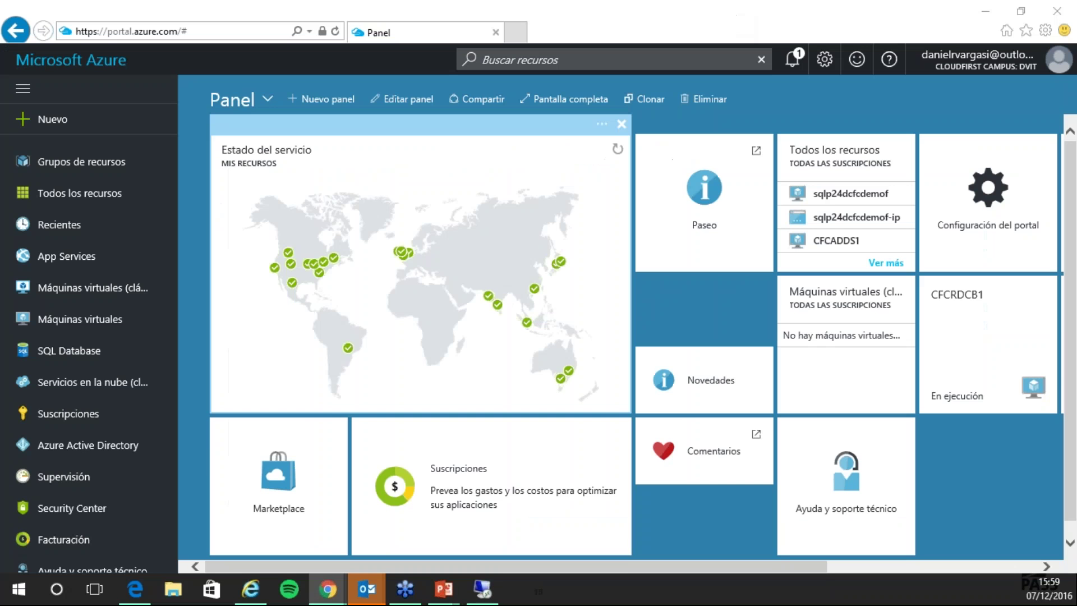
click(988, 10)
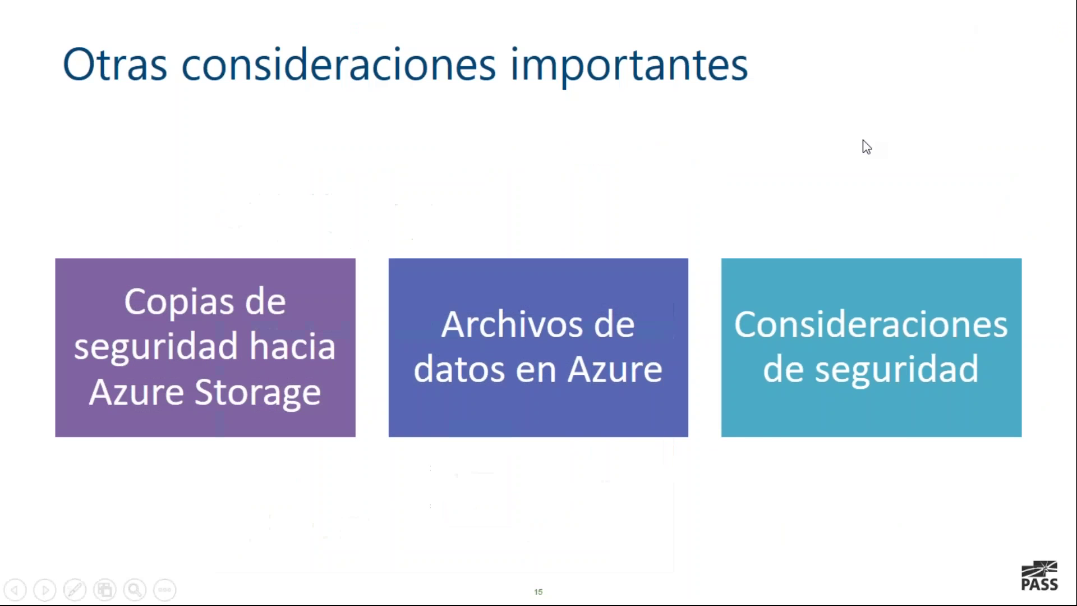